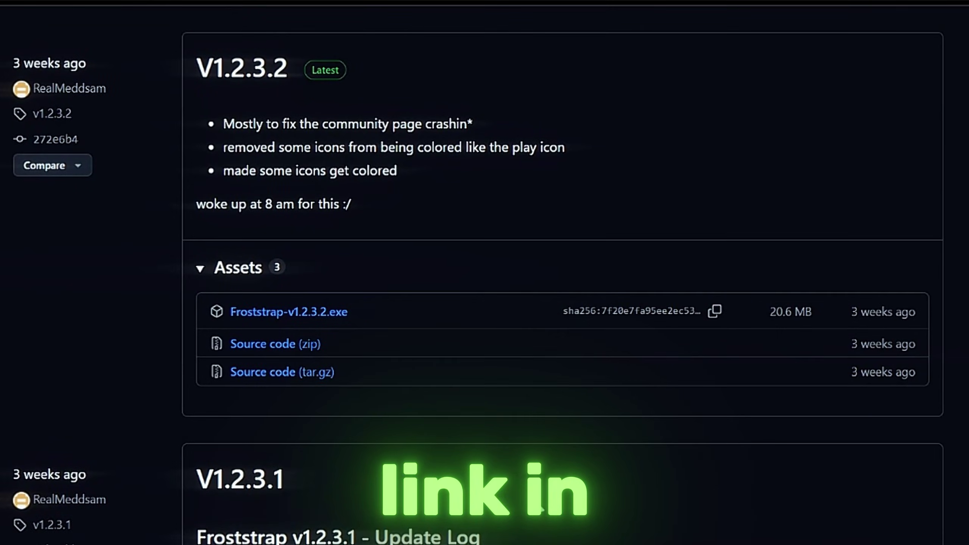
Find the V1.2.3.2 release on GitHub and launch the downloaded Froststrap-v1.2.3.2.exe
{"action": "scroll", "coordinate": [543, 507], "scroll_direction": "up", "scroll_amount": 2}
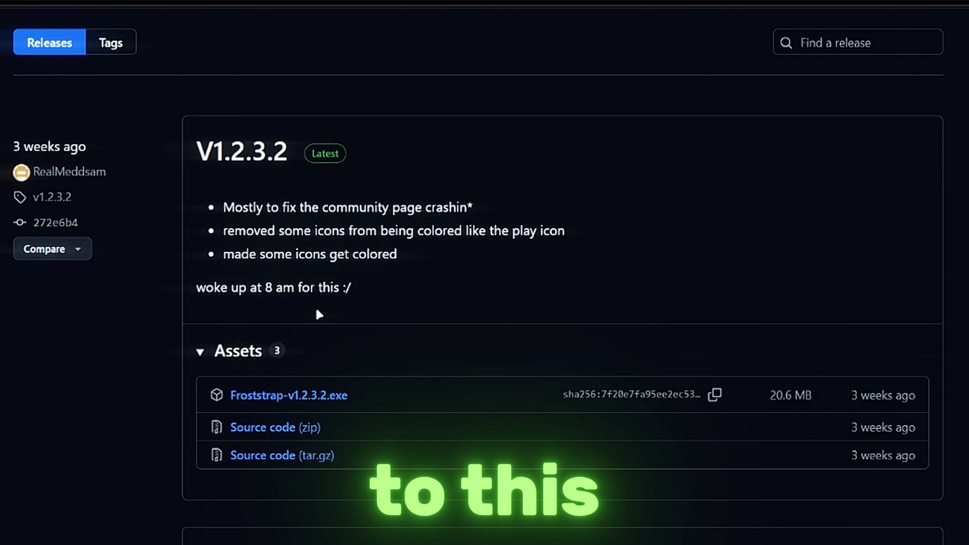
{"action": "scroll", "coordinate": [317, 310], "scroll_direction": "up", "scroll_amount": 4}
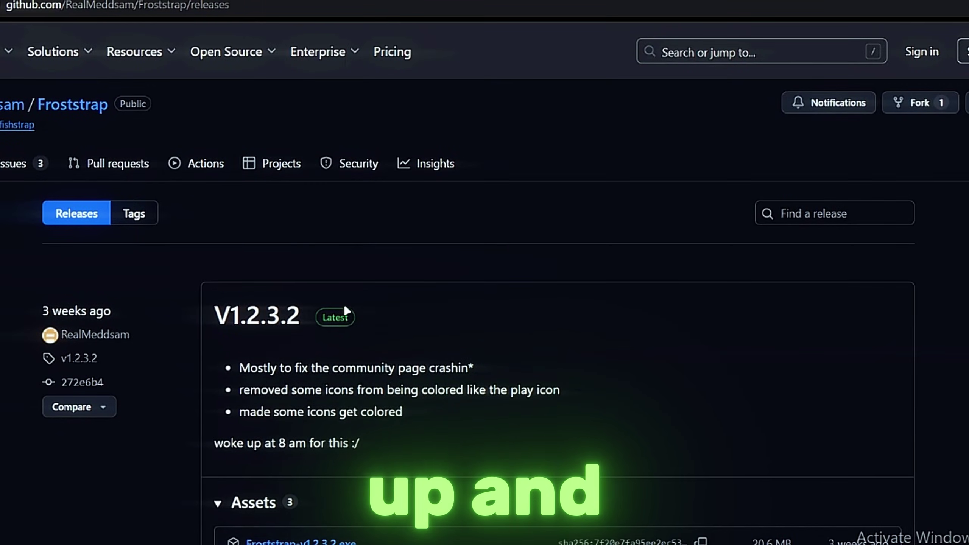
{"action": "scroll", "coordinate": [346, 311], "scroll_direction": "down", "scroll_amount": 4}
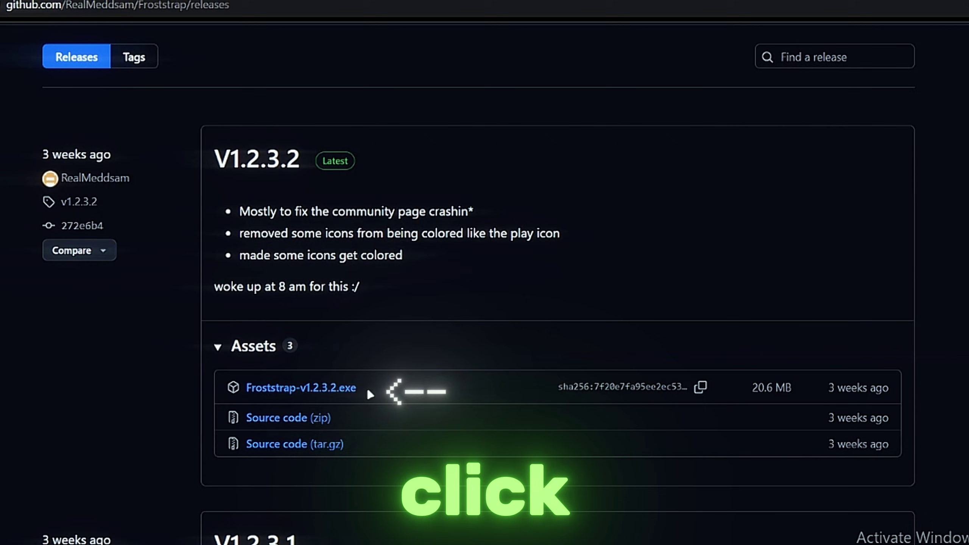
{"action": "left_click_drag", "start_coordinate": [248, 159], "coordinate": [264, 212]}
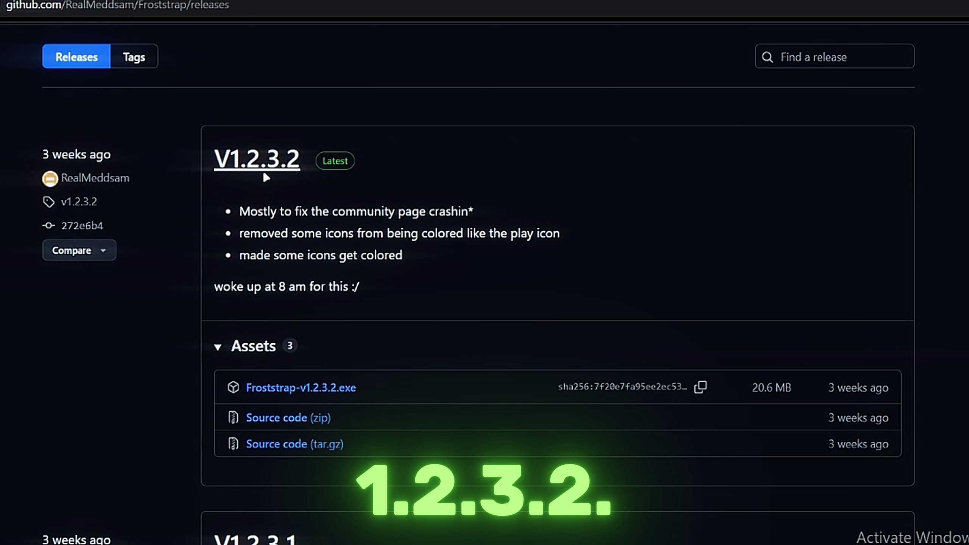
{"action": "scroll", "coordinate": [493, 234], "scroll_direction": "up", "scroll_amount": 2}
{"action": "scroll", "coordinate": [461, 234], "scroll_direction": "down", "scroll_amount": 4}
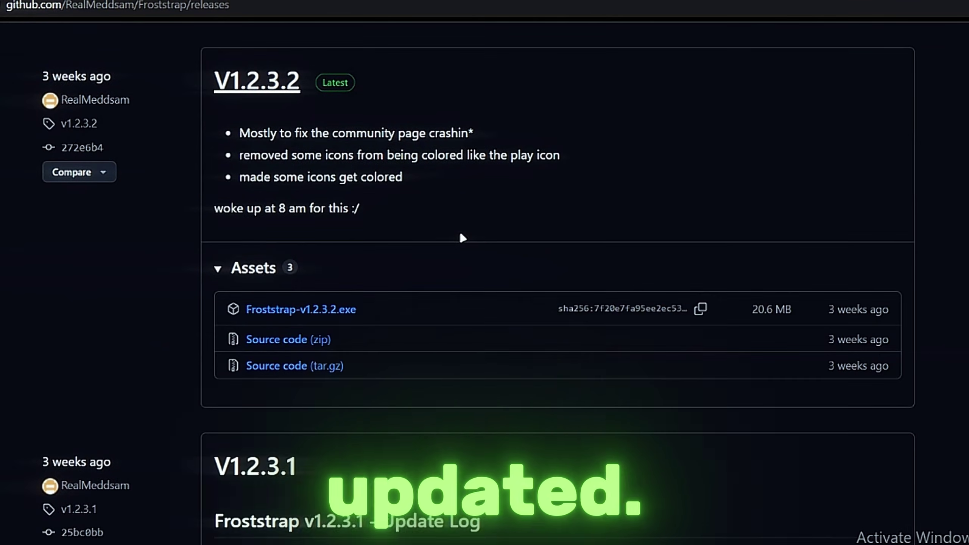
{"action": "scroll", "coordinate": [407, 305], "scroll_direction": "up", "scroll_amount": 5}
{"action": "scroll", "coordinate": [329, 342], "scroll_direction": "down", "scroll_amount": 3}
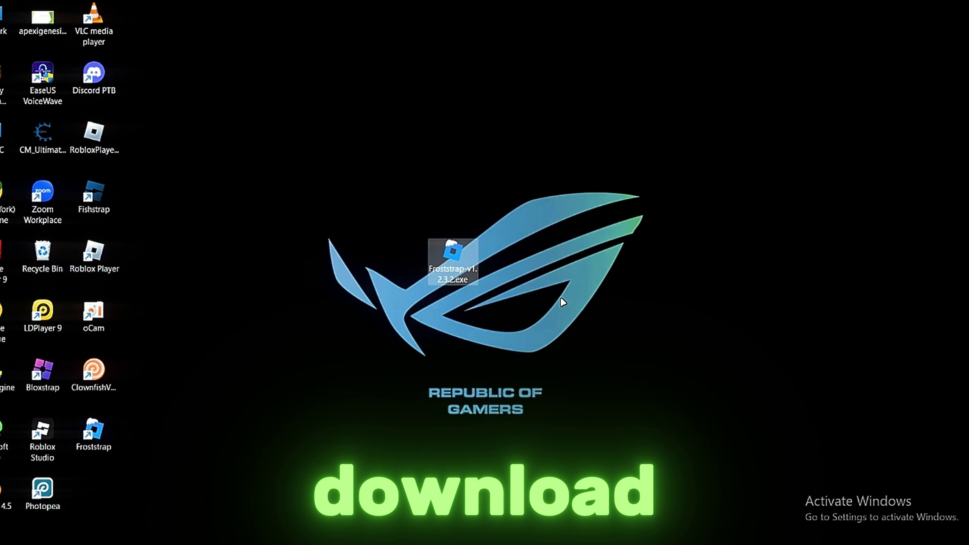
{"action": "left_click", "coordinate": [438, 269]}
{"action": "double_click", "coordinate": [451, 250]}
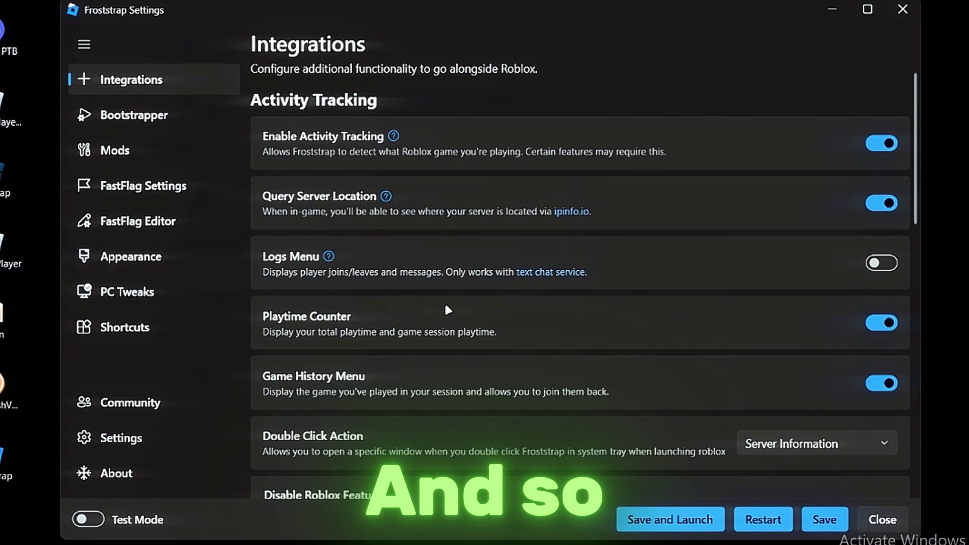
Scroll through the Integrations settings page to review its options
{"action": "scroll", "coordinate": [400, 255], "scroll_direction": "down", "scroll_amount": 2}
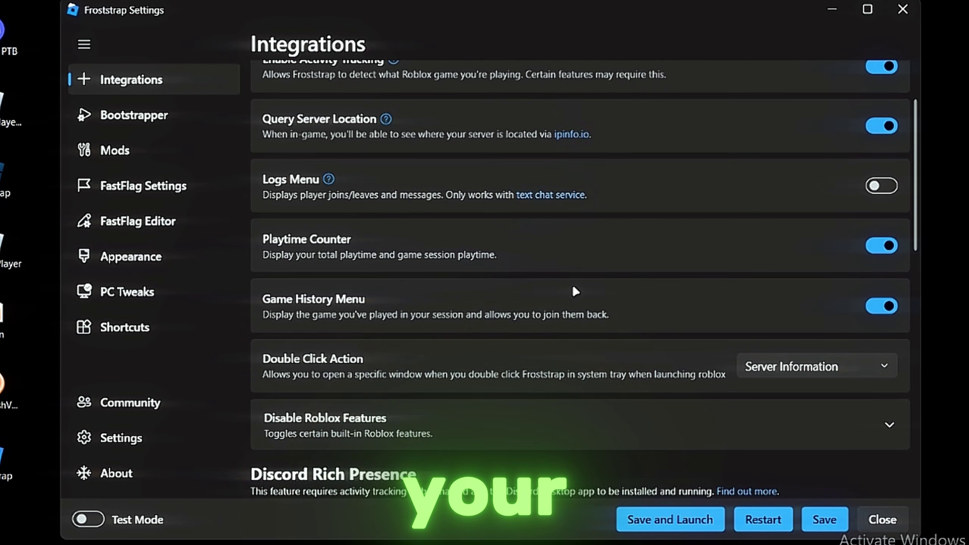
{"action": "scroll", "coordinate": [573, 288], "scroll_direction": "down", "scroll_amount": 3}
{"action": "scroll", "coordinate": [567, 212], "scroll_direction": "up", "scroll_amount": 3}
{"action": "scroll", "coordinate": [446, 246], "scroll_direction": "down", "scroll_amount": 5}
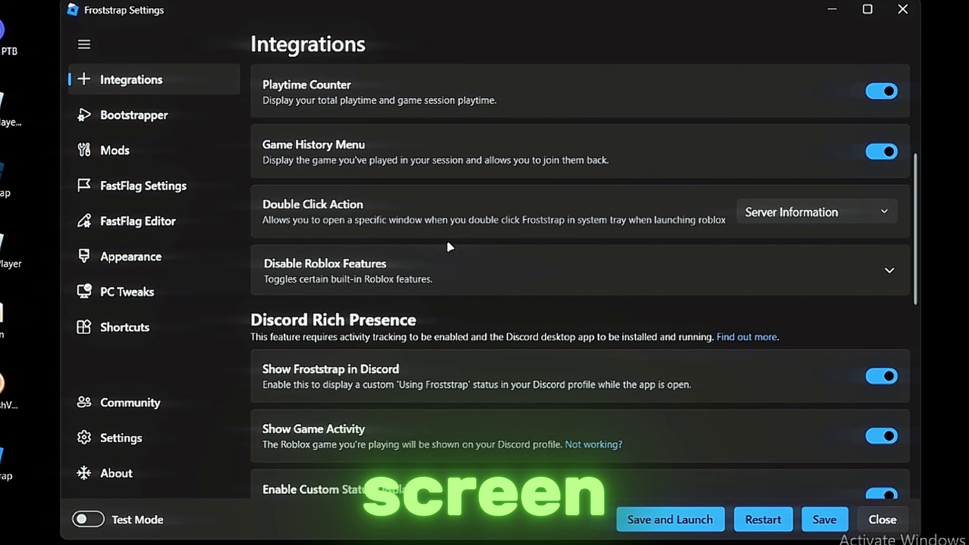
{"action": "scroll", "coordinate": [508, 281], "scroll_direction": "up", "scroll_amount": 4}
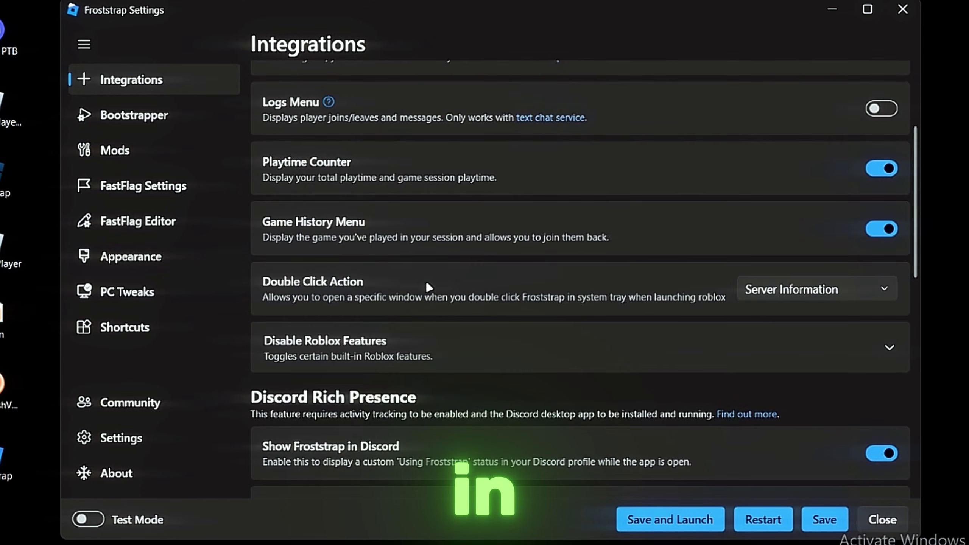
On the Bootstrapper page, set the taskbar icon to Froststrap
{"action": "left_click", "coordinate": [207, 123]}
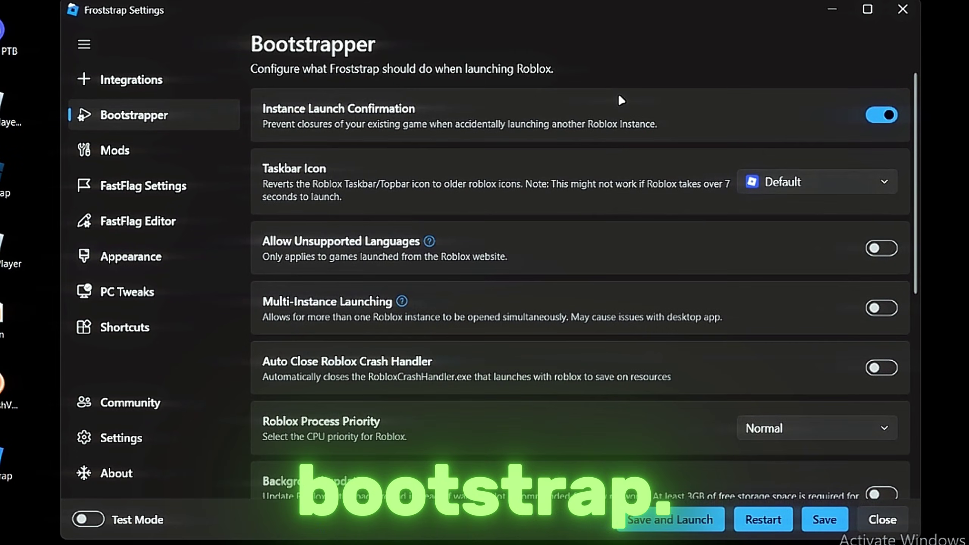
{"action": "scroll", "coordinate": [633, 150], "scroll_direction": "down", "scroll_amount": 1}
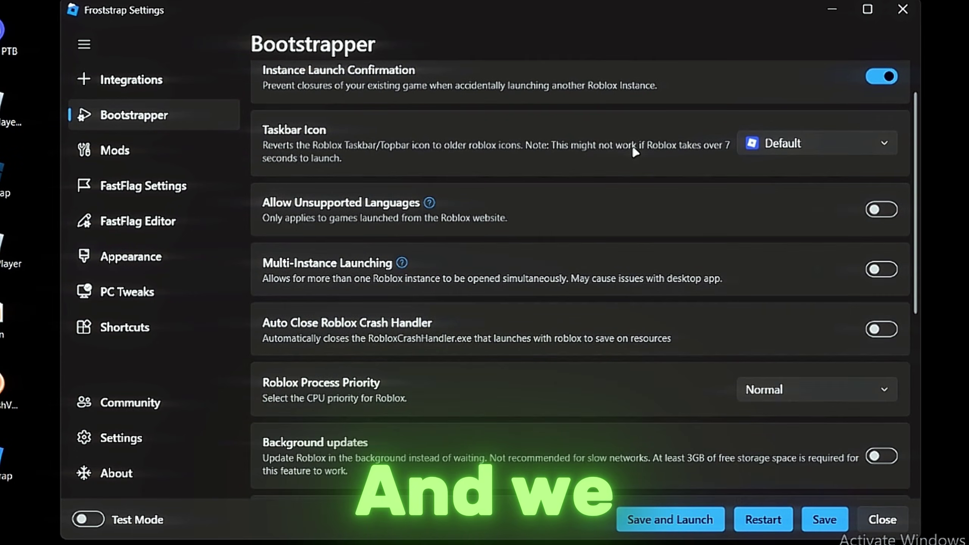
{"action": "left_click", "coordinate": [761, 144]}
{"action": "scroll", "coordinate": [790, 210], "scroll_direction": "down", "scroll_amount": 2}
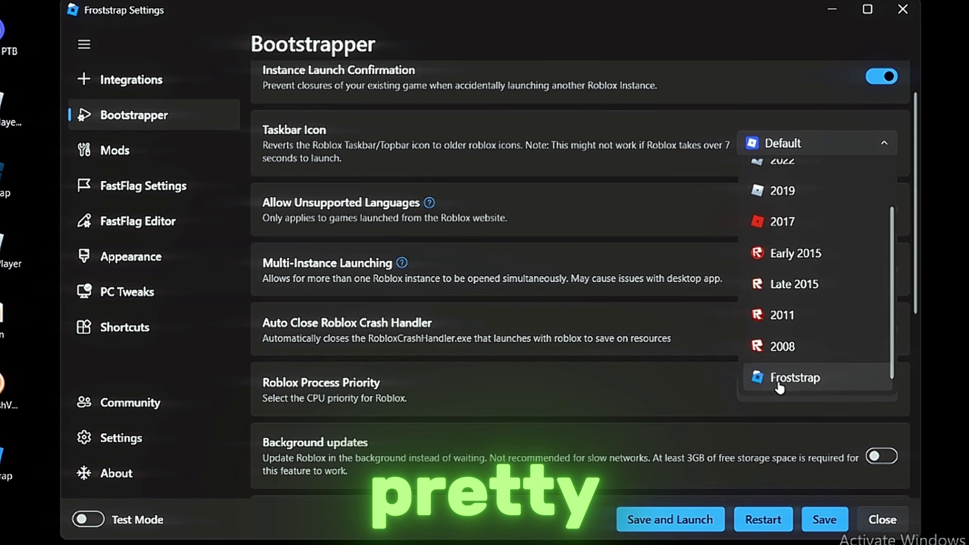
{"action": "left_click", "coordinate": [778, 382]}
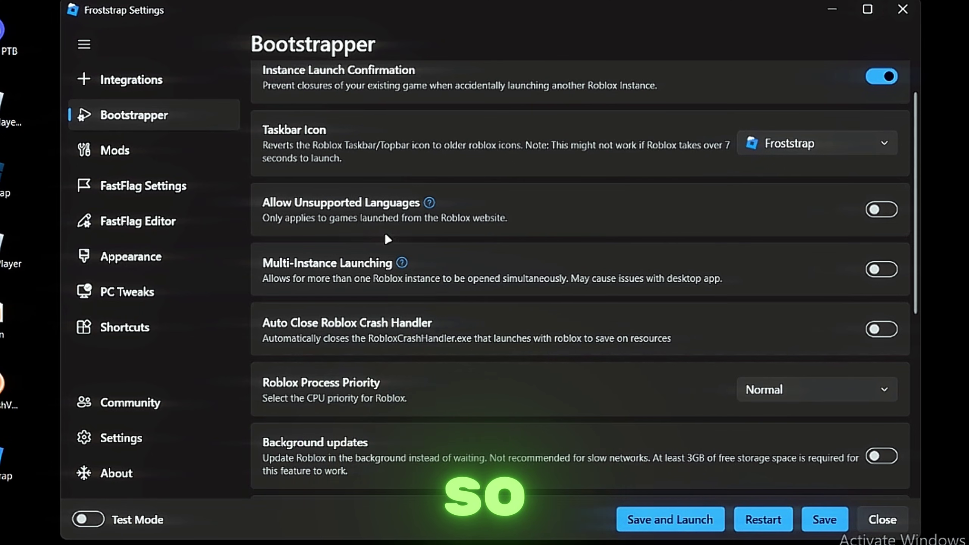
Change the Roblox process priority setting
{"action": "scroll", "coordinate": [481, 178], "scroll_direction": "down", "scroll_amount": 4}
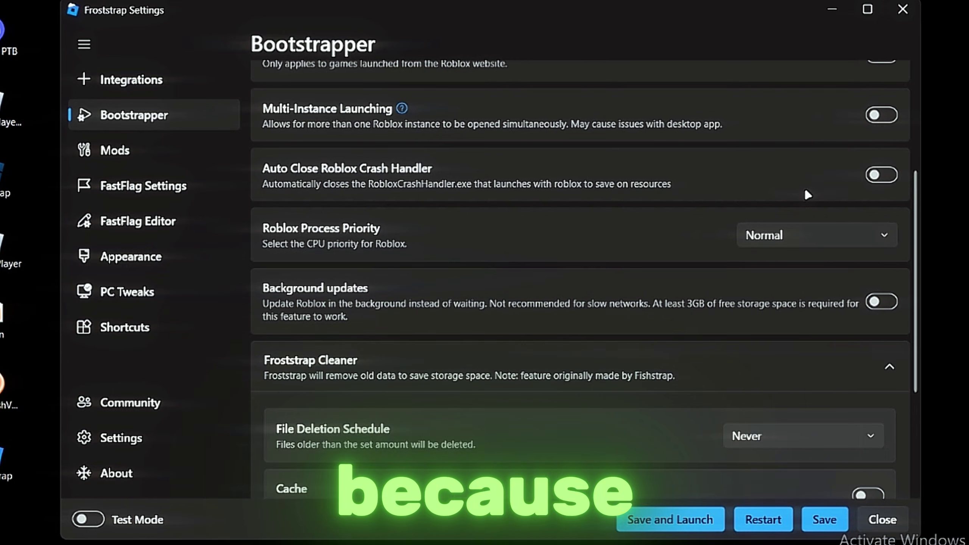
{"action": "left_click", "coordinate": [817, 235]}
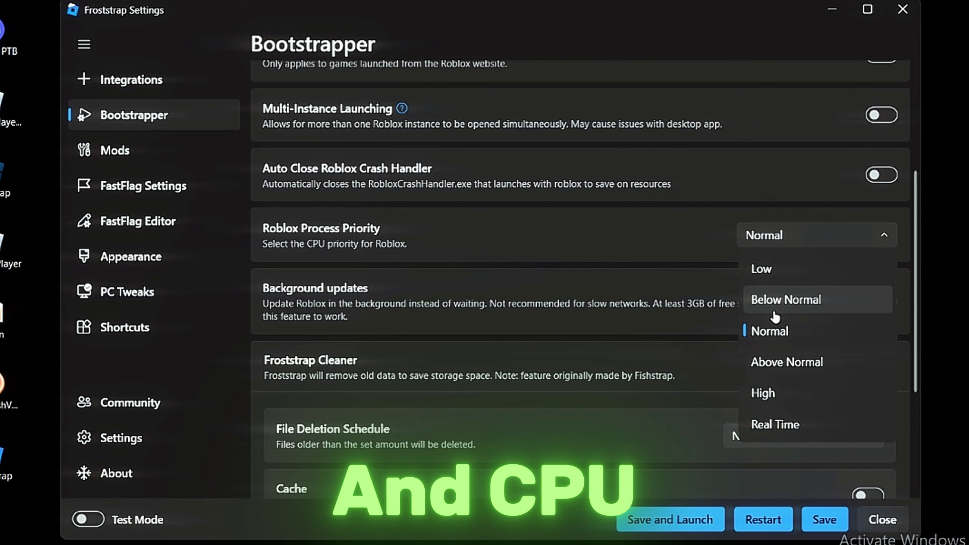
{"action": "left_click", "coordinate": [789, 362]}
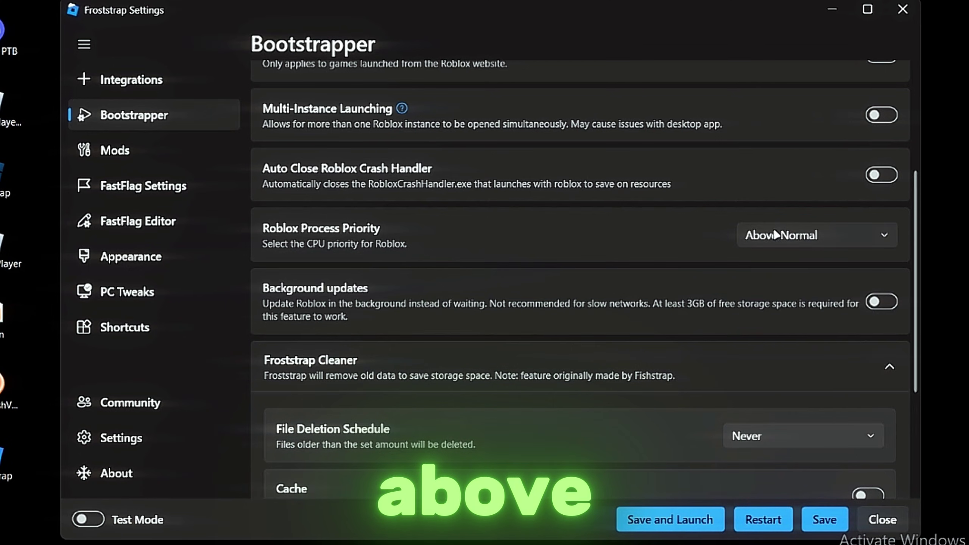
Set the cache and log file deletion schedule to After 1 day, then go to Mods
{"action": "scroll", "coordinate": [777, 235], "scroll_direction": "down", "scroll_amount": 3}
{"action": "scroll", "coordinate": [770, 205], "scroll_direction": "up", "scroll_amount": 4}
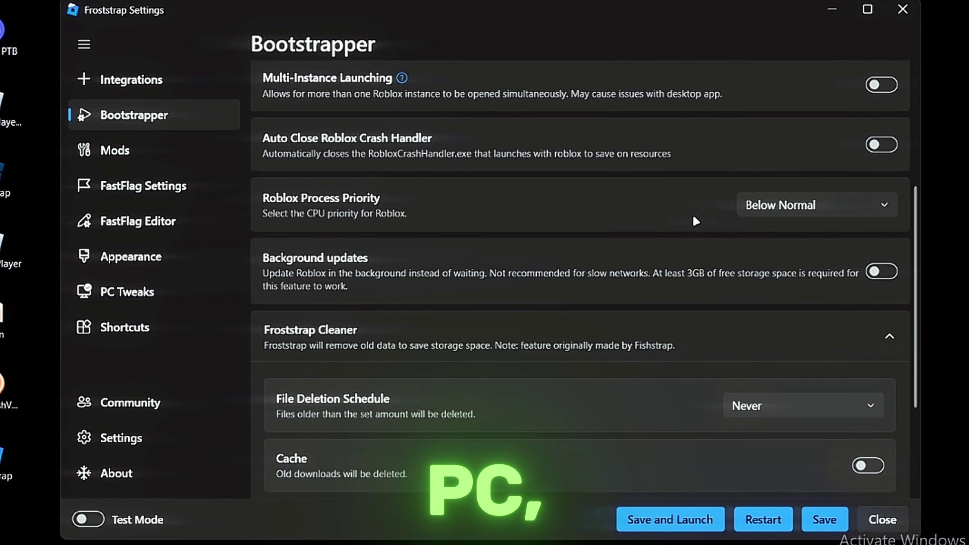
{"action": "scroll", "coordinate": [775, 206], "scroll_direction": "down", "scroll_amount": 3}
{"action": "scroll", "coordinate": [778, 207], "scroll_direction": "up", "scroll_amount": 1}
{"action": "scroll", "coordinate": [864, 319], "scroll_direction": "down", "scroll_amount": 5}
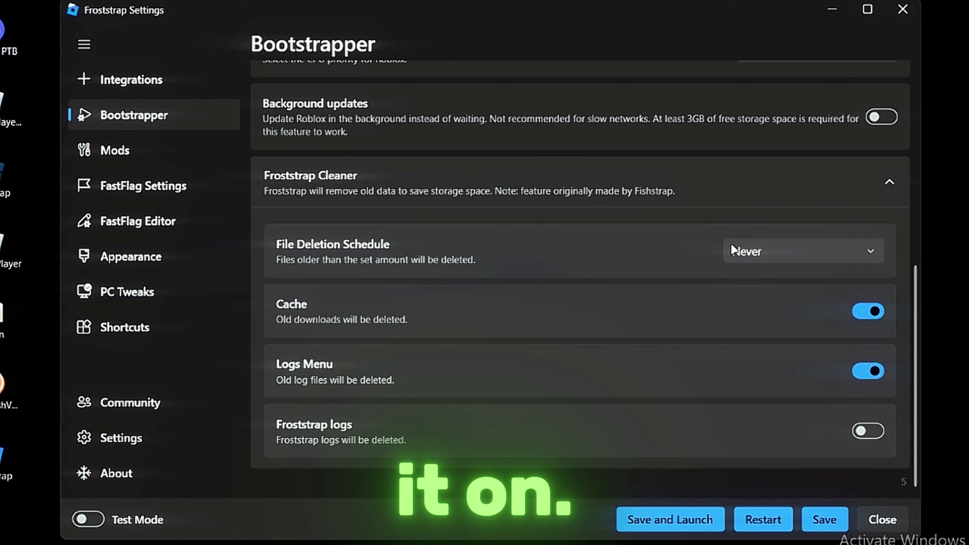
{"action": "left_click", "coordinate": [789, 253]}
{"action": "left_click", "coordinate": [774, 315]}
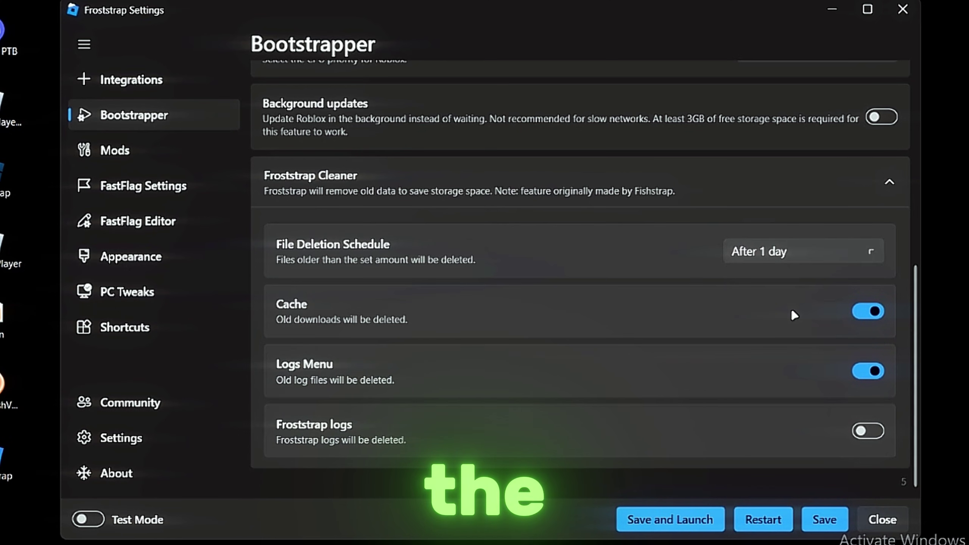
{"action": "left_click", "coordinate": [770, 259]}
{"action": "left_click", "coordinate": [171, 150]}
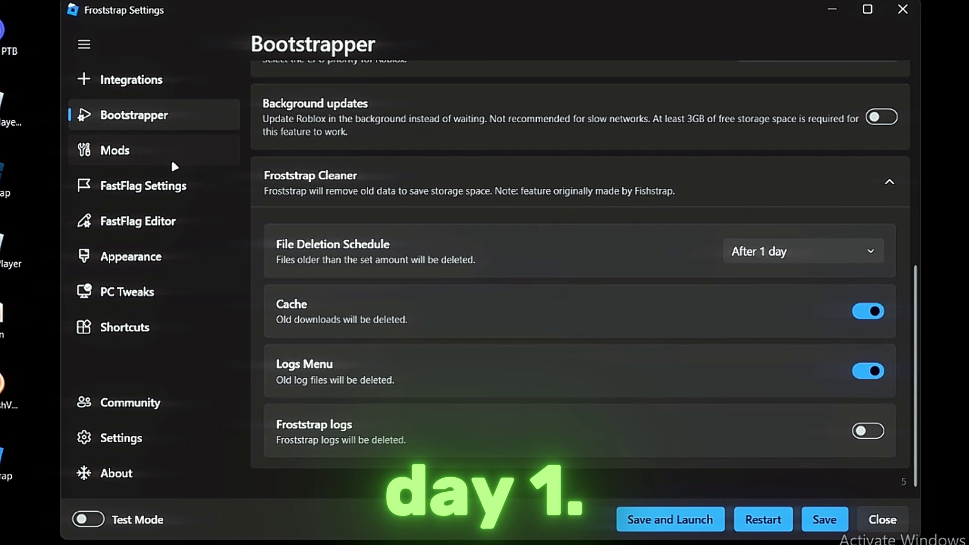
{"action": "left_click", "coordinate": [171, 150]}
Browse the Mod Generator and Preset Mod sections, leaving Mouse Cursor and Emoji Type at Default
{"action": "scroll", "coordinate": [399, 261], "scroll_direction": "down", "scroll_amount": 1}
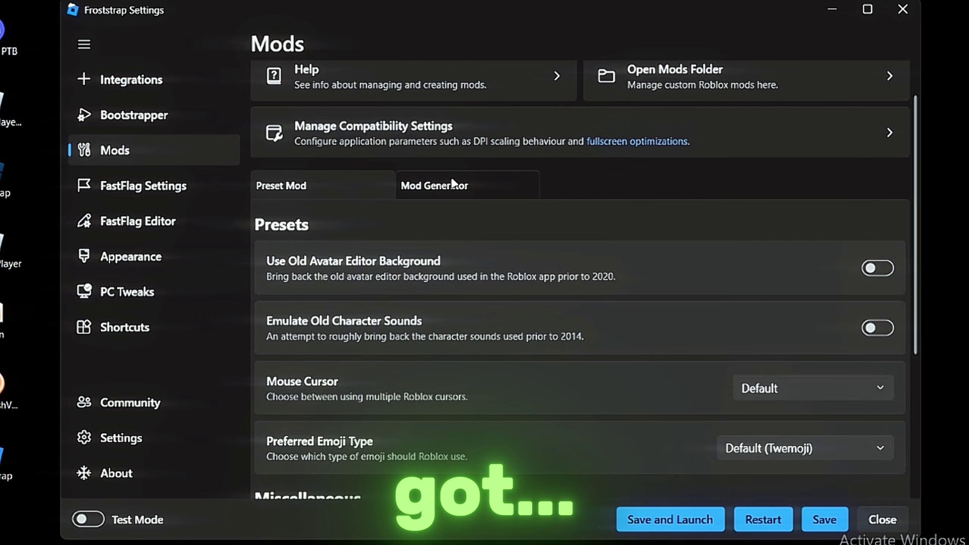
{"action": "left_click", "coordinate": [435, 185]}
{"action": "scroll", "coordinate": [504, 305], "scroll_direction": "down", "scroll_amount": 3}
{"action": "scroll", "coordinate": [503, 307], "scroll_direction": "down", "scroll_amount": 3}
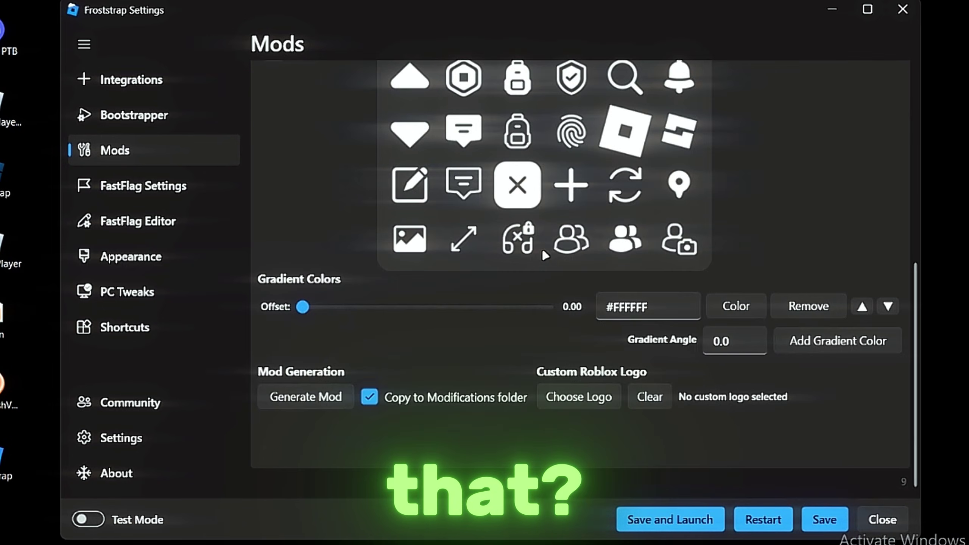
{"action": "mouse_move", "coordinate": [310, 307]}
{"action": "left_mouse_down"}
{"action": "mouse_move", "coordinate": [402, 308]}
{"action": "mouse_move", "coordinate": [303, 308]}
{"action": "left_mouse_up"}
{"action": "scroll", "coordinate": [476, 311], "scroll_direction": "up", "scroll_amount": 2}
{"action": "scroll", "coordinate": [476, 312], "scroll_direction": "up", "scroll_amount": 3}
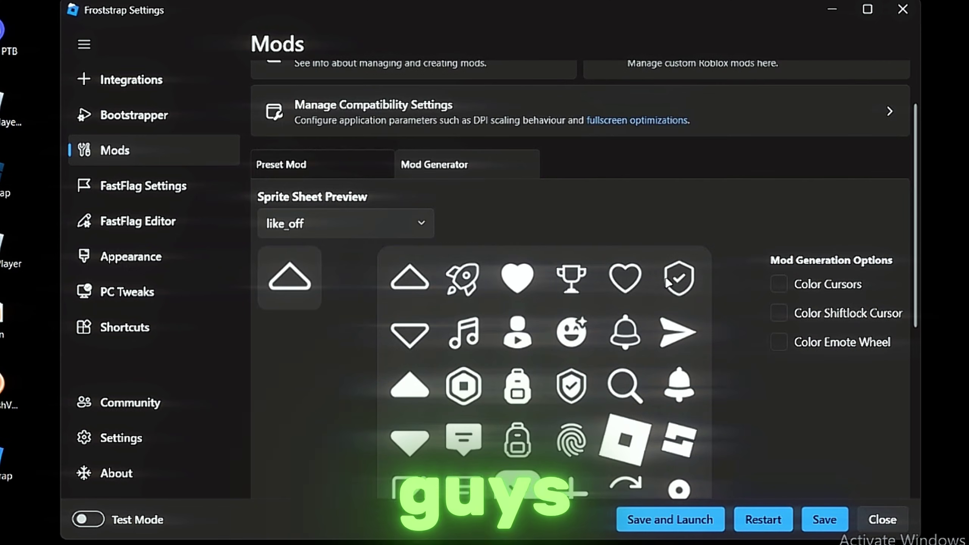
{"action": "scroll", "coordinate": [656, 282], "scroll_direction": "down", "scroll_amount": 2}
{"action": "scroll", "coordinate": [495, 305], "scroll_direction": "up", "scroll_amount": 3}
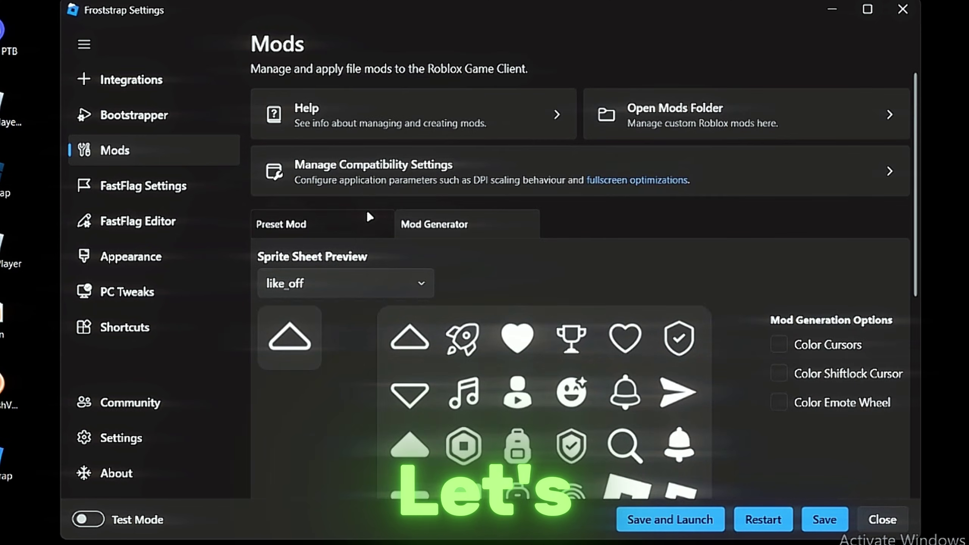
{"action": "left_click", "coordinate": [366, 224]}
{"action": "scroll", "coordinate": [384, 274], "scroll_direction": "down", "scroll_amount": 2}
{"action": "scroll", "coordinate": [384, 274], "scroll_direction": "down", "scroll_amount": 3}
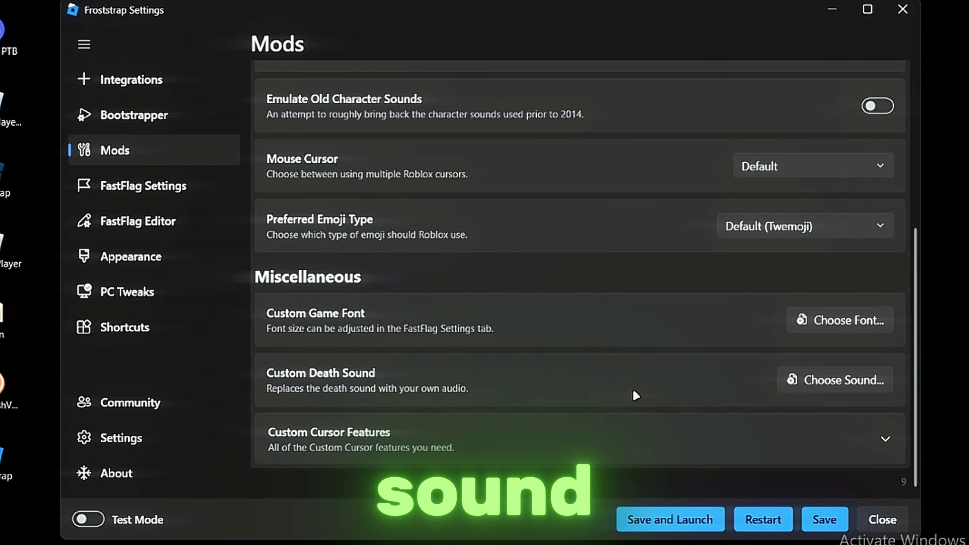
Set Max Worker Threads to 1 in the recommended System FastFlags
{"action": "left_click", "coordinate": [224, 182]}
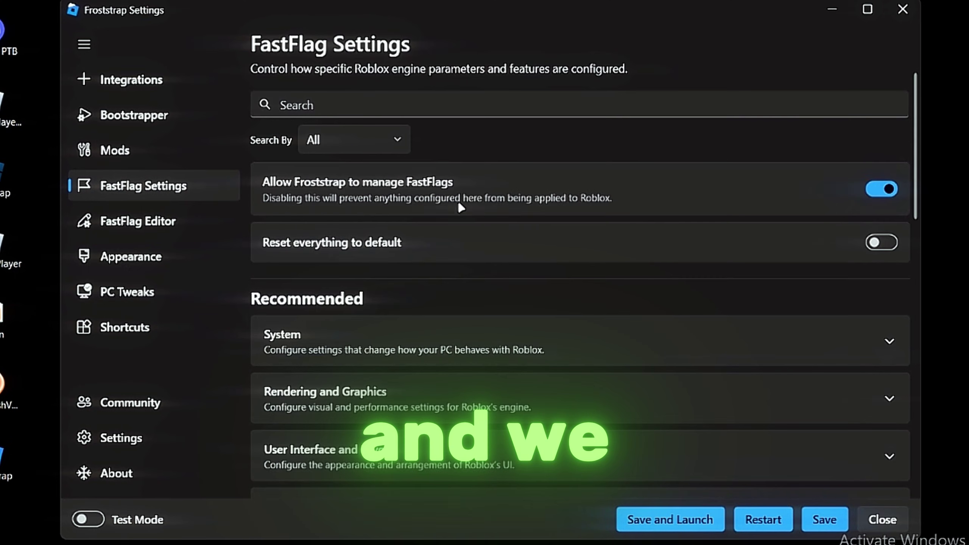
{"action": "scroll", "coordinate": [461, 208], "scroll_direction": "down", "scroll_amount": 2}
{"action": "scroll", "coordinate": [694, 203], "scroll_direction": "down", "scroll_amount": 3}
{"action": "left_click", "coordinate": [474, 164]}
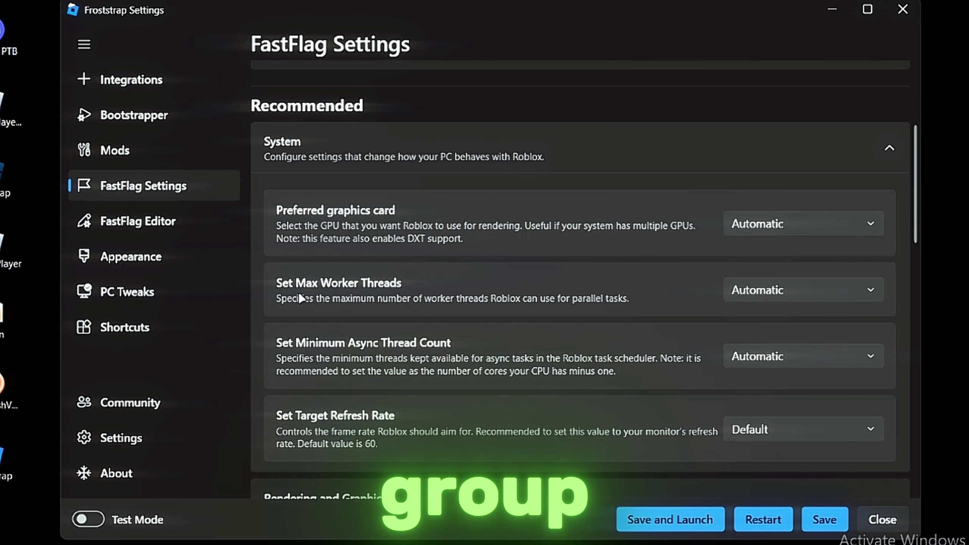
{"action": "double_click", "coordinate": [744, 292]}
{"action": "type", "text": "4"}
{"action": "key", "text": "BackSpace"}
{"action": "type", "text": "2"}
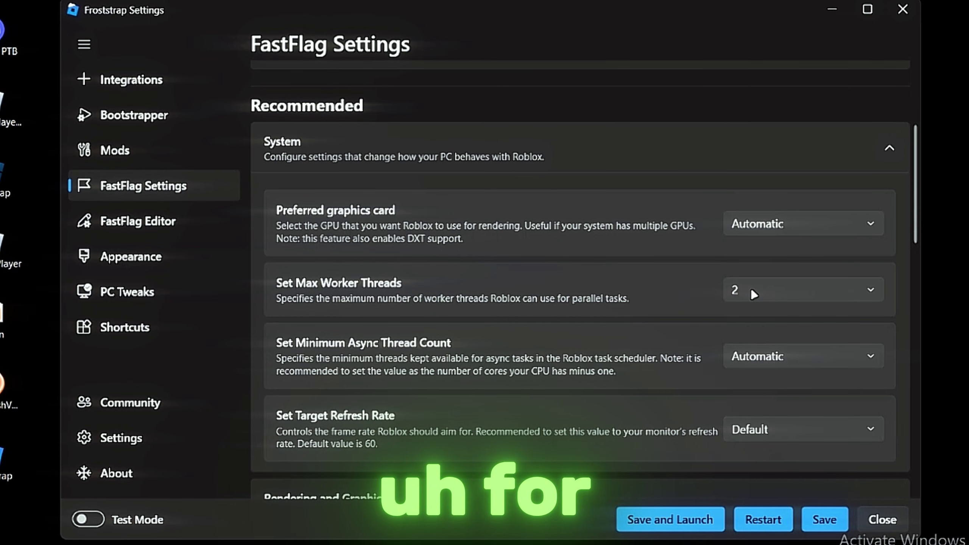
{"action": "key", "text": "BackSpace"}
{"action": "type", "text": "1"}
Set the target refresh rate to 80 Hz
{"action": "scroll", "coordinate": [544, 360], "scroll_direction": "down", "scroll_amount": 2}
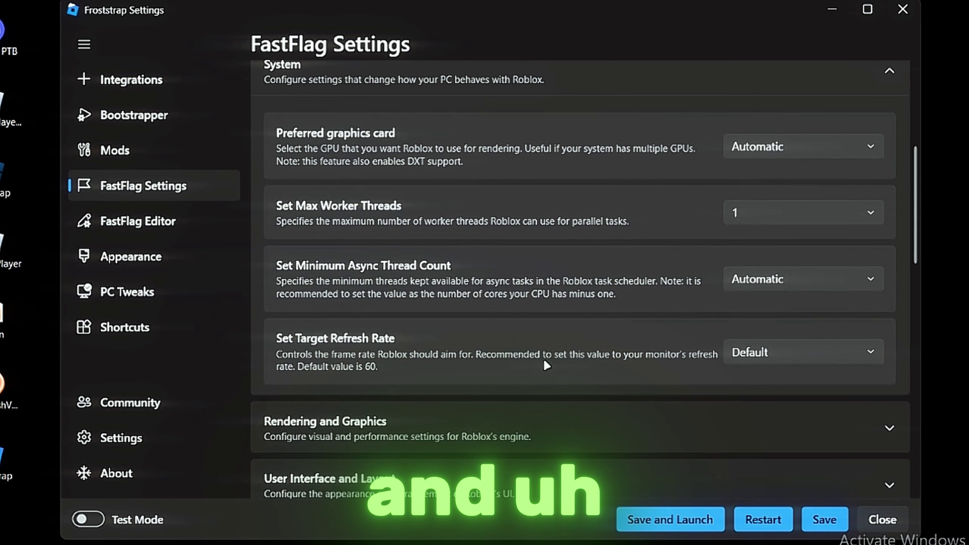
{"action": "left_click", "coordinate": [767, 352]}
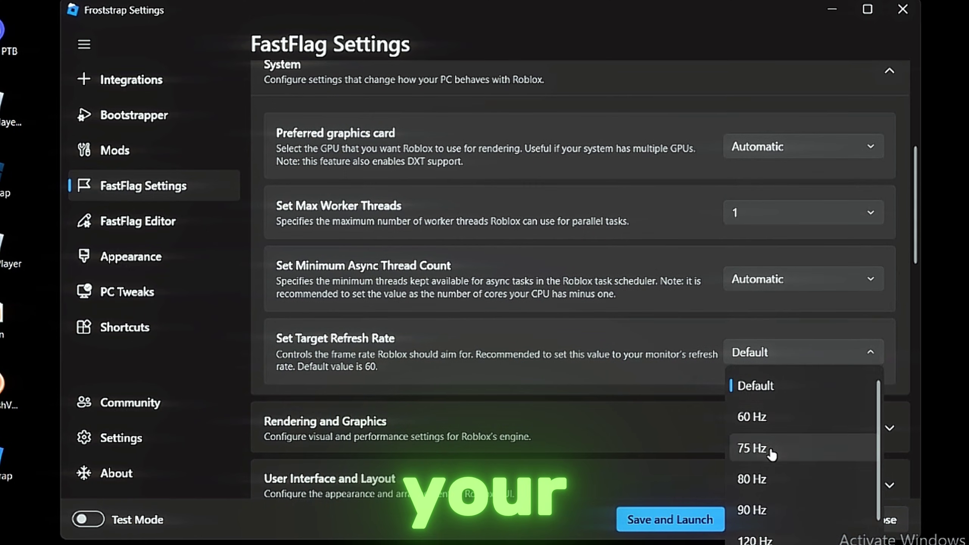
{"action": "left_click", "coordinate": [778, 477]}
{"action": "left_click", "coordinate": [496, 73]}
Set anti-aliasing to 1x, turn on Minimal Rendering and cap the framerate at 60
{"action": "left_click", "coordinate": [504, 126]}
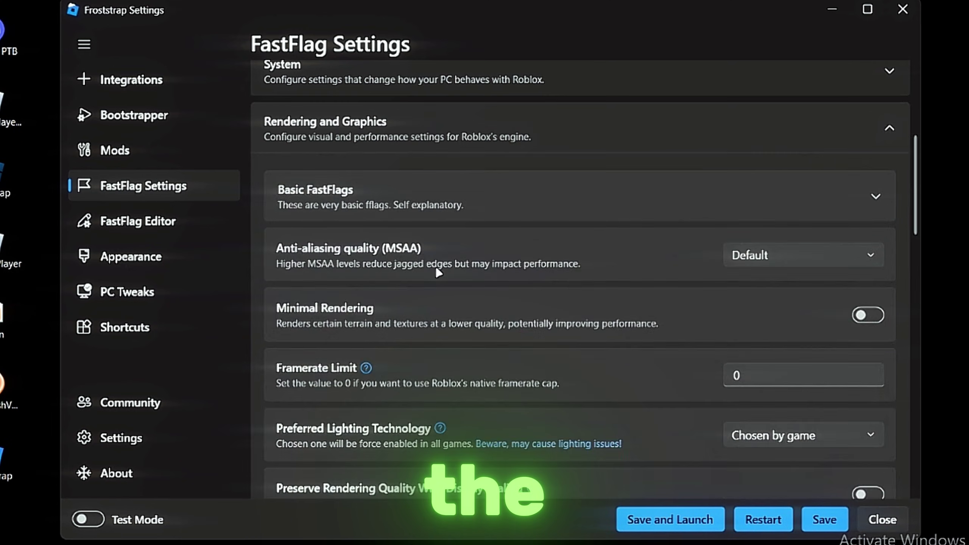
{"action": "scroll", "coordinate": [521, 185], "scroll_direction": "down", "scroll_amount": 2}
{"action": "scroll", "coordinate": [521, 184], "scroll_direction": "up", "scroll_amount": 1}
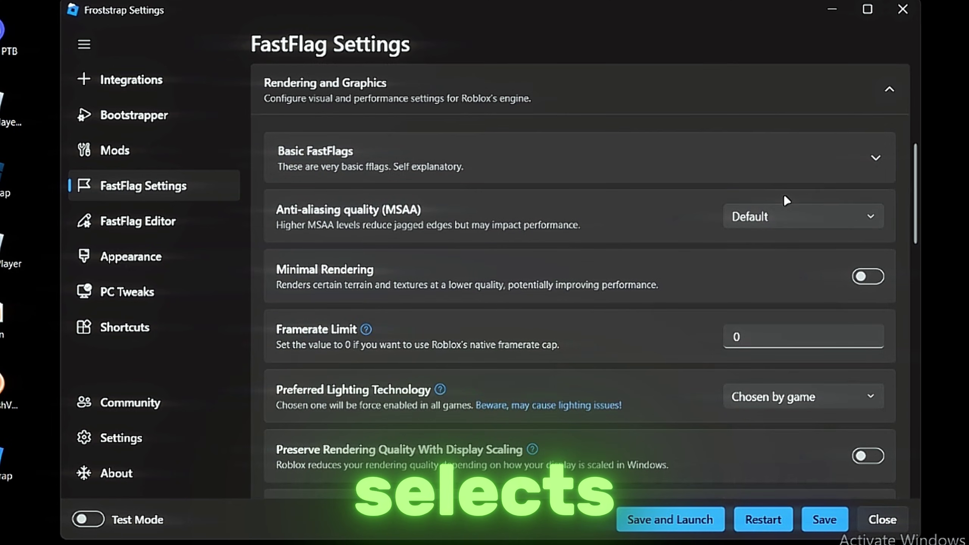
{"action": "left_click", "coordinate": [820, 215]}
{"action": "left_click", "coordinate": [832, 284]}
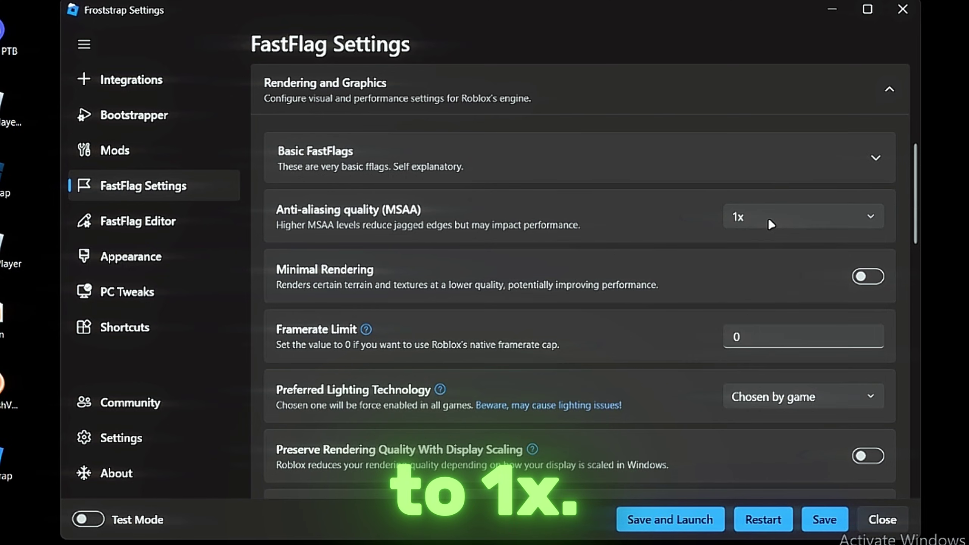
{"action": "left_click", "coordinate": [865, 276]}
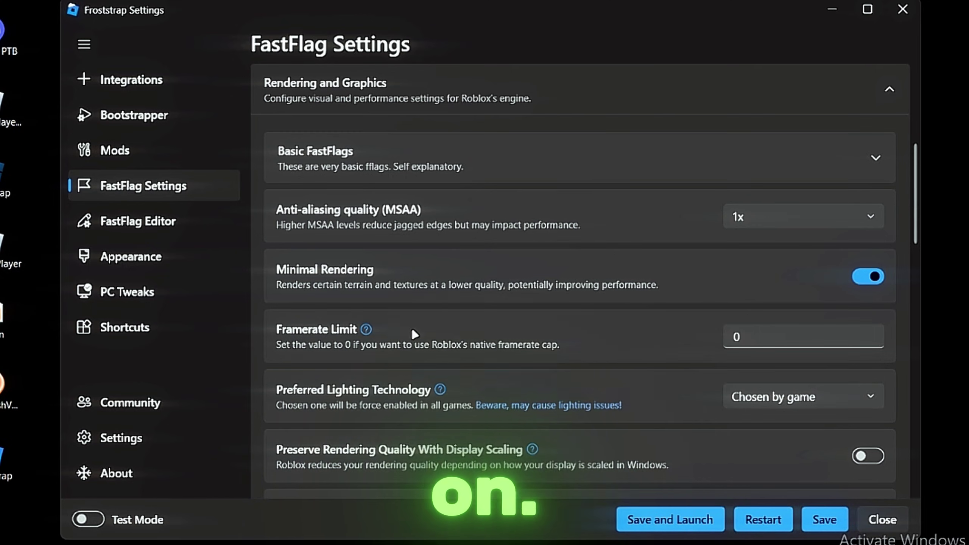
{"action": "left_click", "coordinate": [724, 337]}
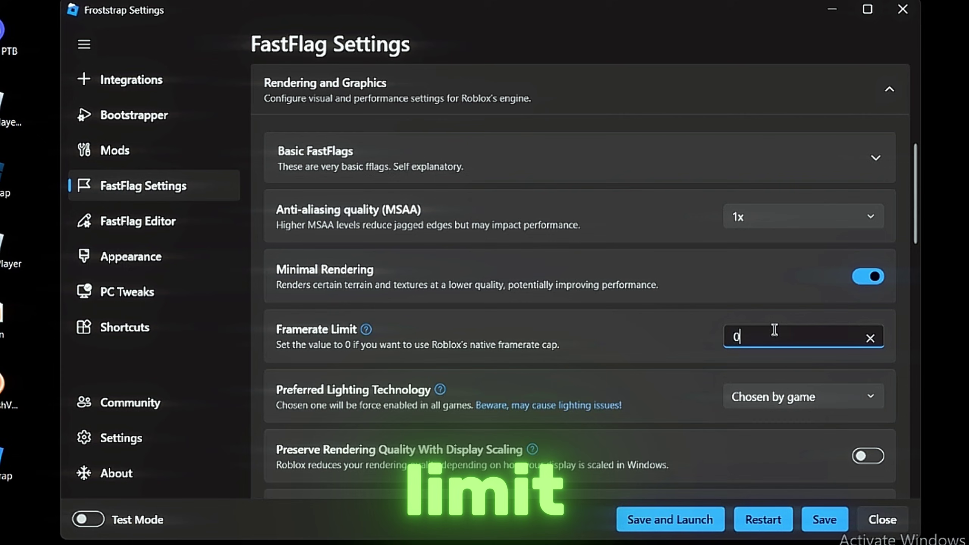
Set texture quality to Low and rendering mode to Direct3D 10, keeping pixel resolution Default
{"action": "scroll", "coordinate": [764, 385], "scroll_direction": "down", "scroll_amount": 3}
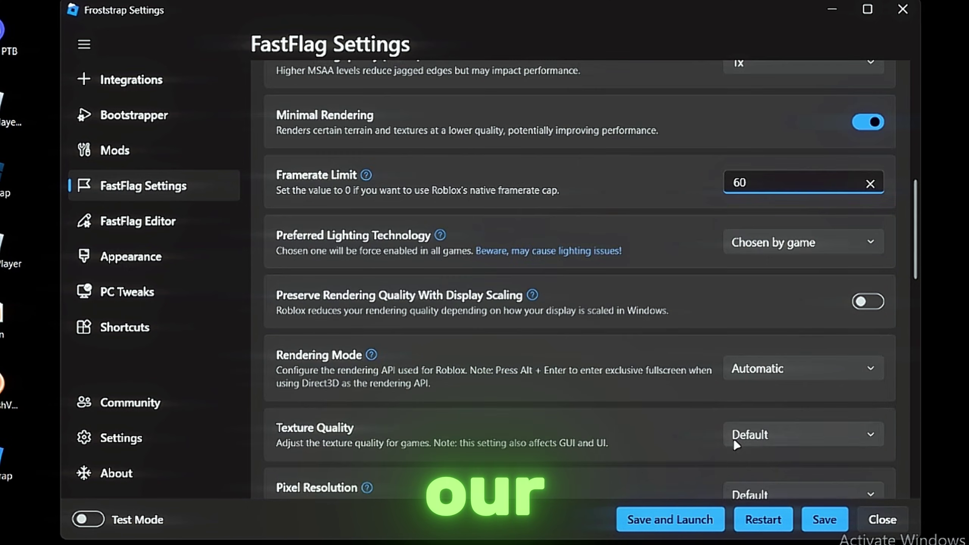
{"action": "left_click", "coordinate": [773, 431]}
{"action": "left_click", "coordinate": [780, 498]}
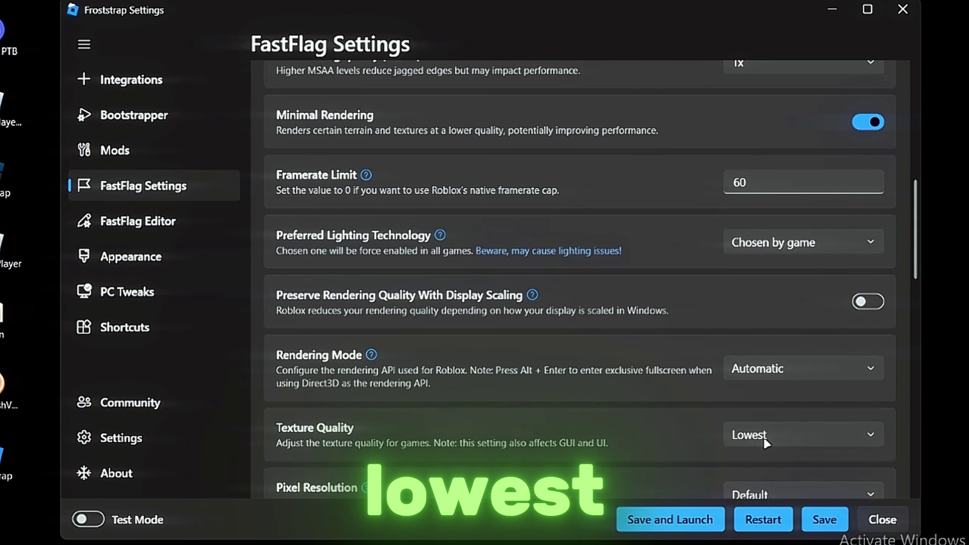
{"action": "left_click", "coordinate": [766, 368]}
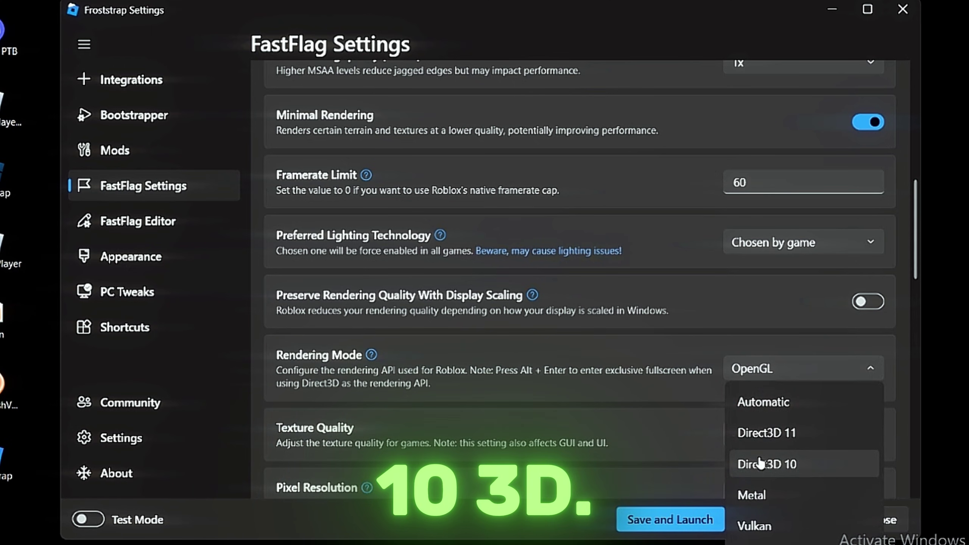
{"action": "left_click", "coordinate": [765, 463]}
{"action": "scroll", "coordinate": [765, 463], "scroll_direction": "down", "scroll_amount": 3}
{"action": "left_click", "coordinate": [814, 381]}
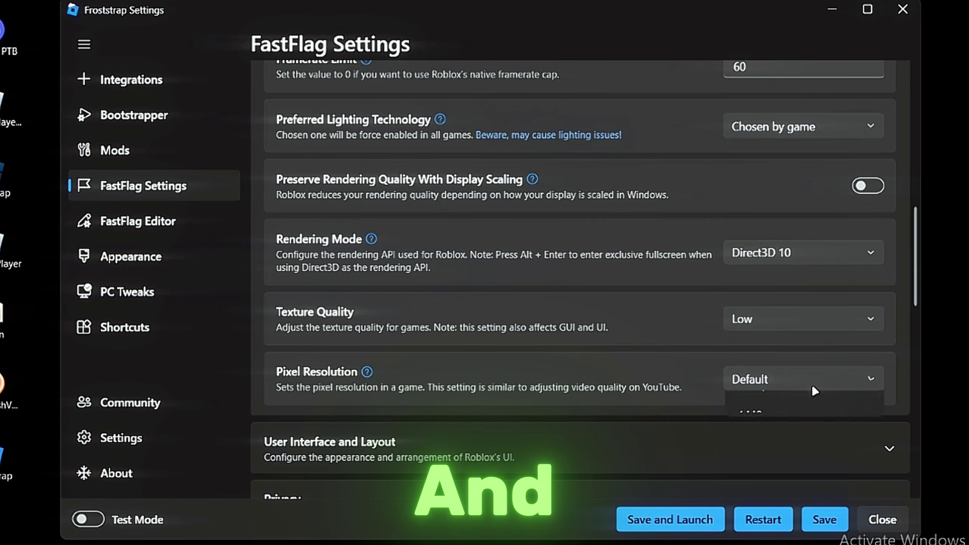
{"action": "left_click", "coordinate": [800, 384]}
Switch on Gray Avatars and disable player shadows in the basic FastFlags
{"action": "scroll", "coordinate": [602, 294], "scroll_direction": "up", "scroll_amount": 3}
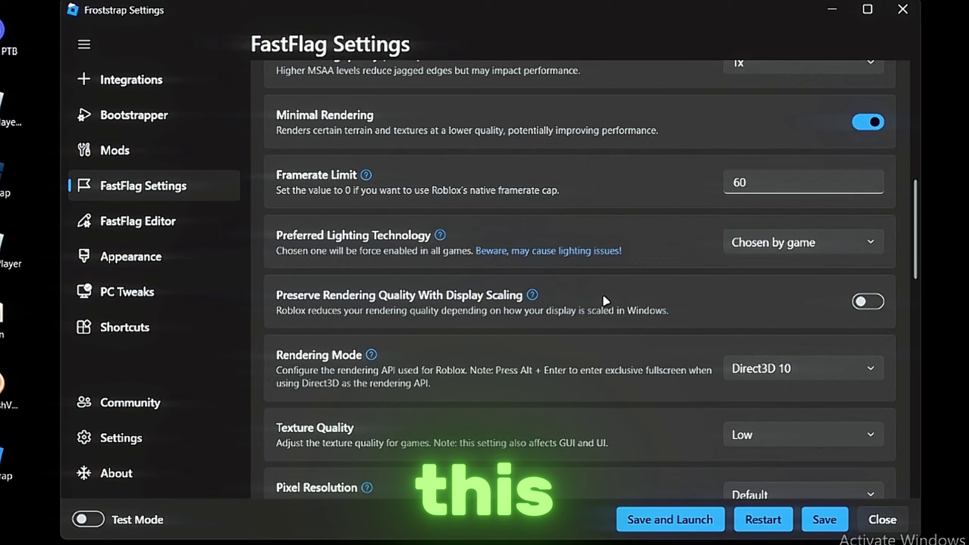
{"action": "scroll", "coordinate": [603, 294], "scroll_direction": "up", "scroll_amount": 10}
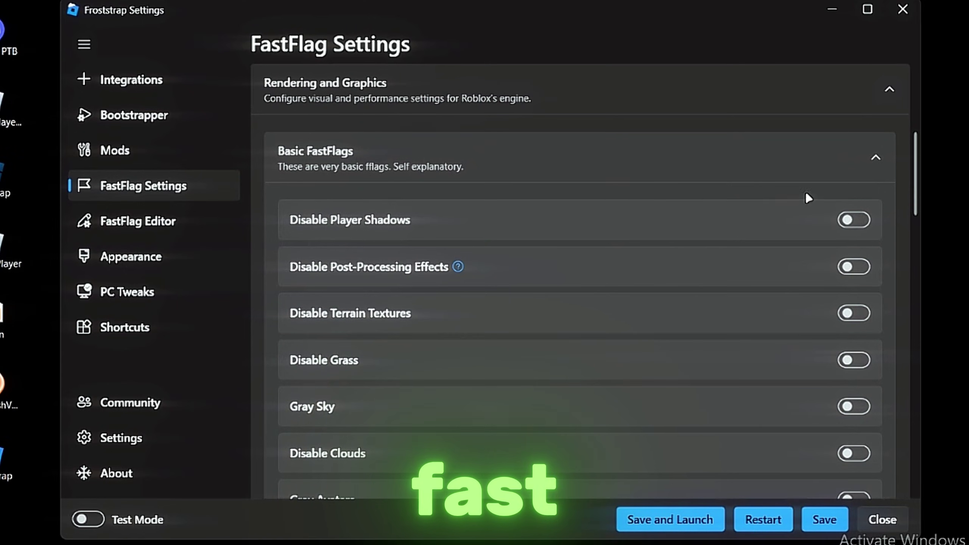
{"action": "scroll", "coordinate": [611, 229], "scroll_direction": "down", "scroll_amount": 3}
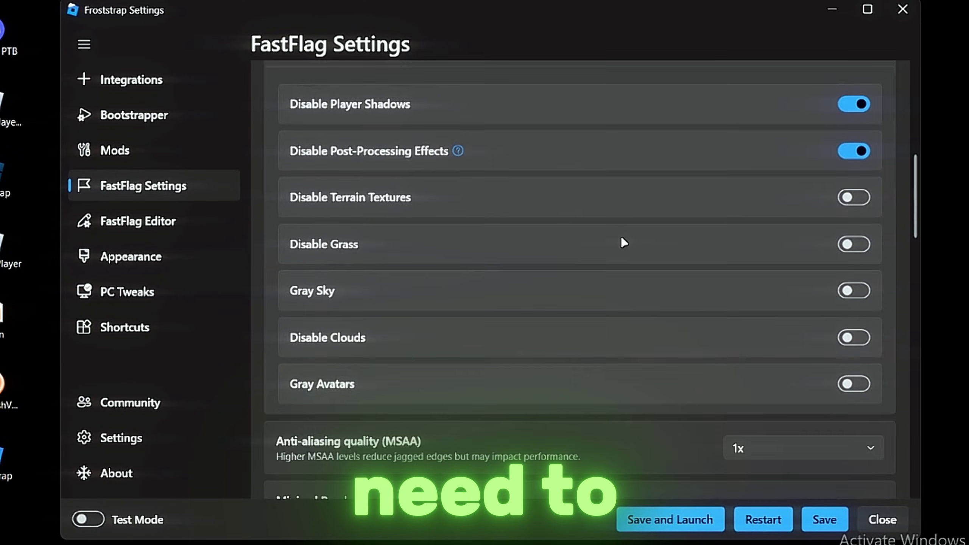
{"action": "scroll", "coordinate": [625, 239], "scroll_direction": "up", "scroll_amount": 4}
{"action": "scroll", "coordinate": [630, 238], "scroll_direction": "down", "scroll_amount": 4}
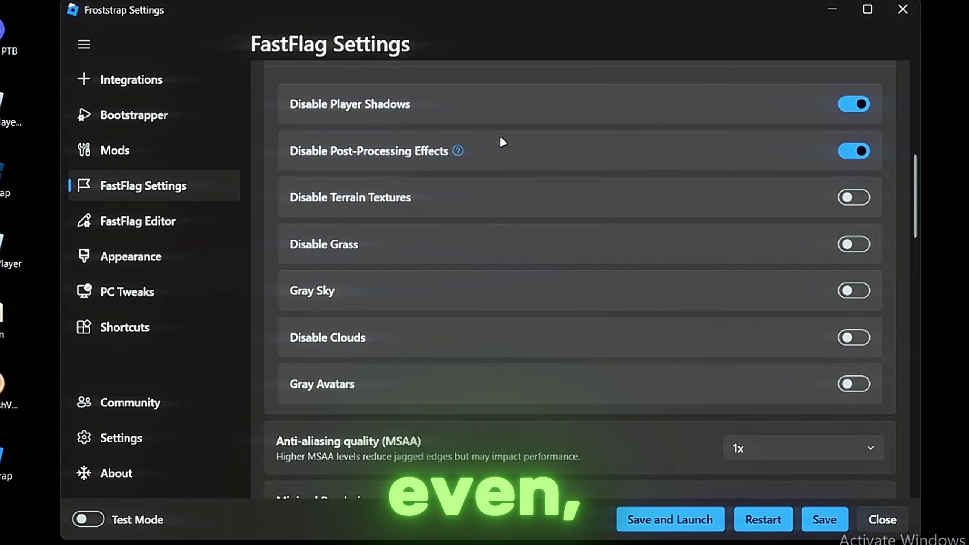
{"action": "scroll", "coordinate": [511, 391], "scroll_direction": "down", "scroll_amount": 1}
{"action": "left_click", "coordinate": [846, 350]}
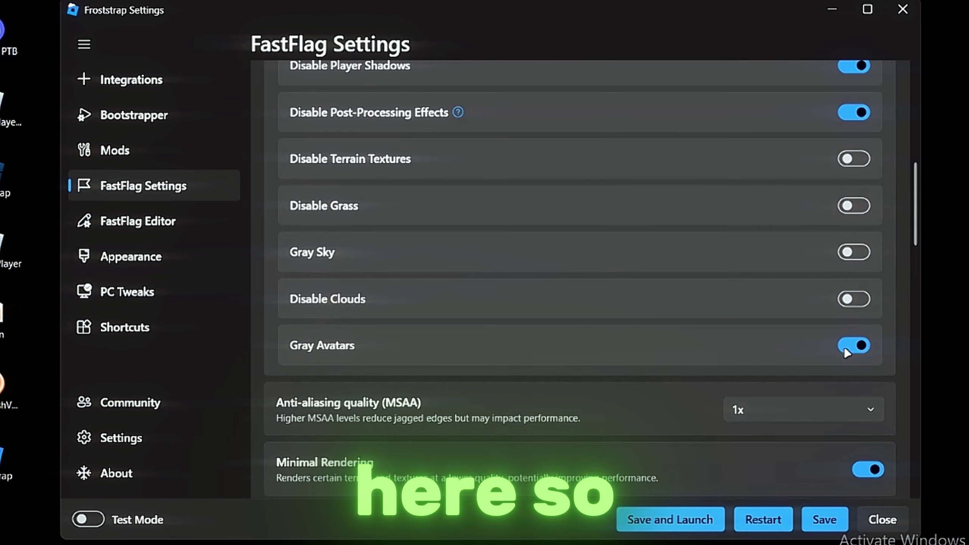
{"action": "left_click", "coordinate": [846, 302]}
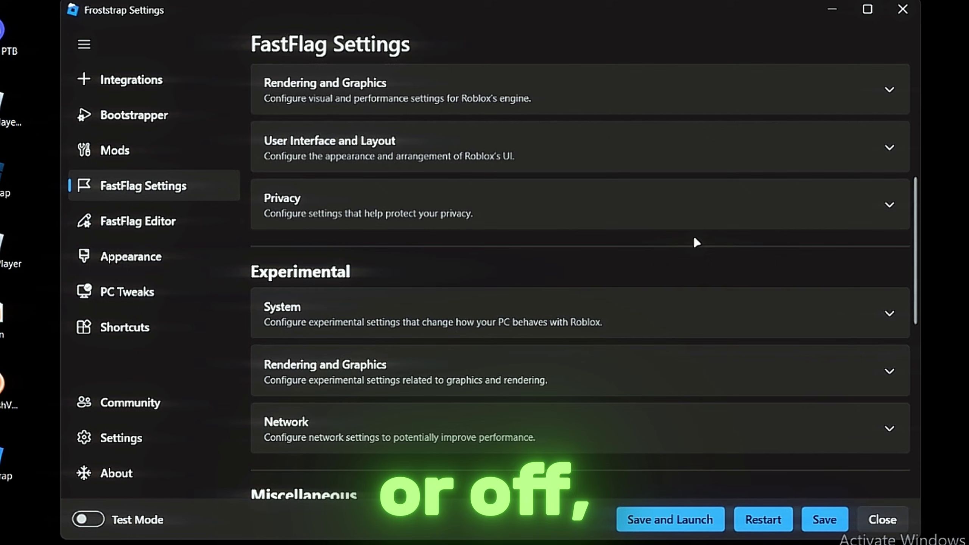
{"action": "scroll", "coordinate": [457, 229], "scroll_direction": "down", "scroll_amount": 1}
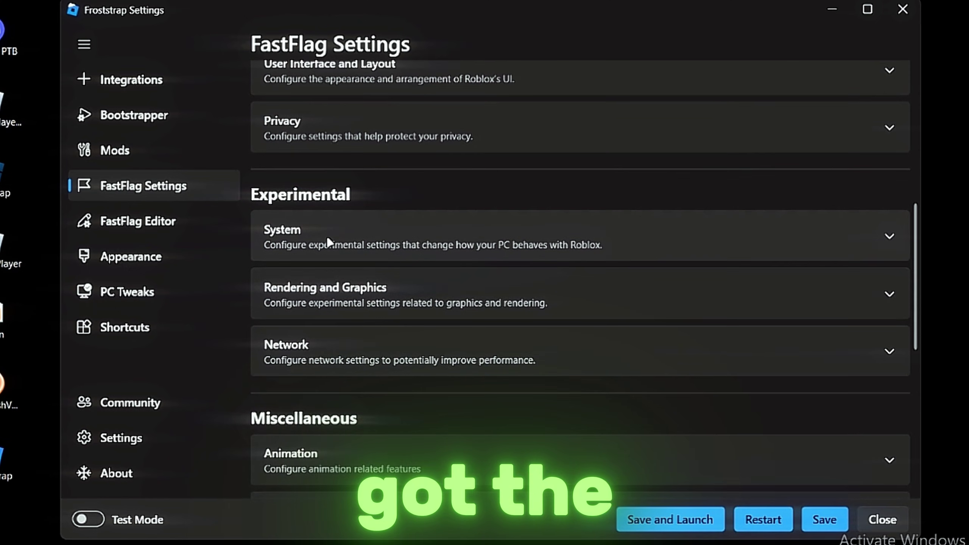
Expand the Network FastFlags and select the MTU Connection Size value for editing
{"action": "left_click", "coordinate": [598, 235]}
{"action": "scroll", "coordinate": [657, 192], "scroll_direction": "down", "scroll_amount": 2}
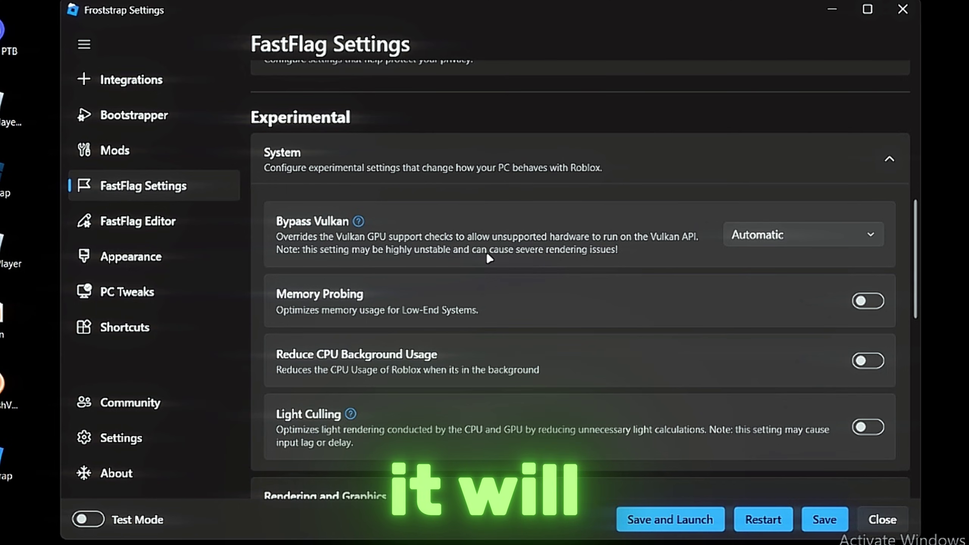
{"action": "left_click", "coordinate": [486, 174]}
{"action": "scroll", "coordinate": [487, 186], "scroll_direction": "up", "scroll_amount": 2}
{"action": "left_click", "coordinate": [477, 164]}
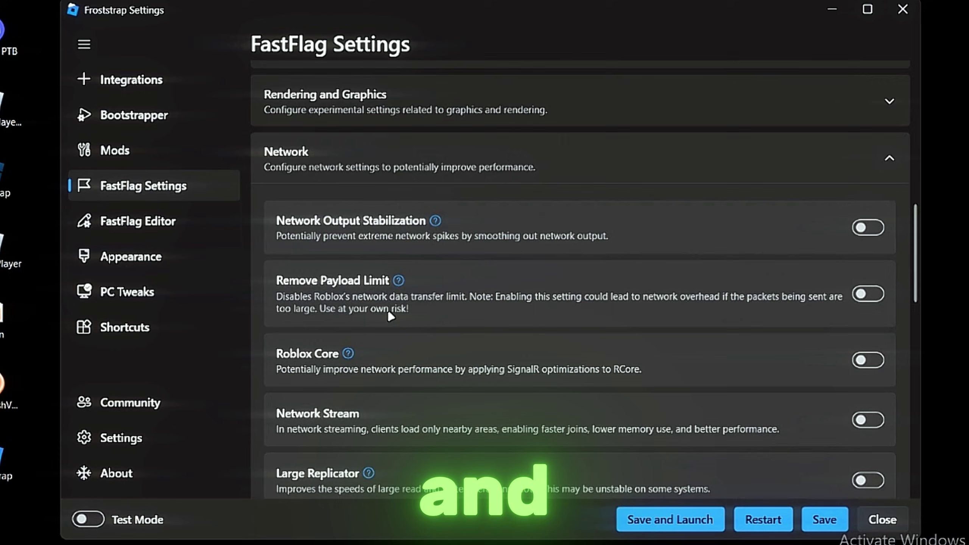
{"action": "scroll", "coordinate": [389, 316], "scroll_direction": "down", "scroll_amount": 3}
{"action": "scroll", "coordinate": [694, 296], "scroll_direction": "up", "scroll_amount": 1}
{"action": "scroll", "coordinate": [410, 284], "scroll_direction": "down", "scroll_amount": 3}
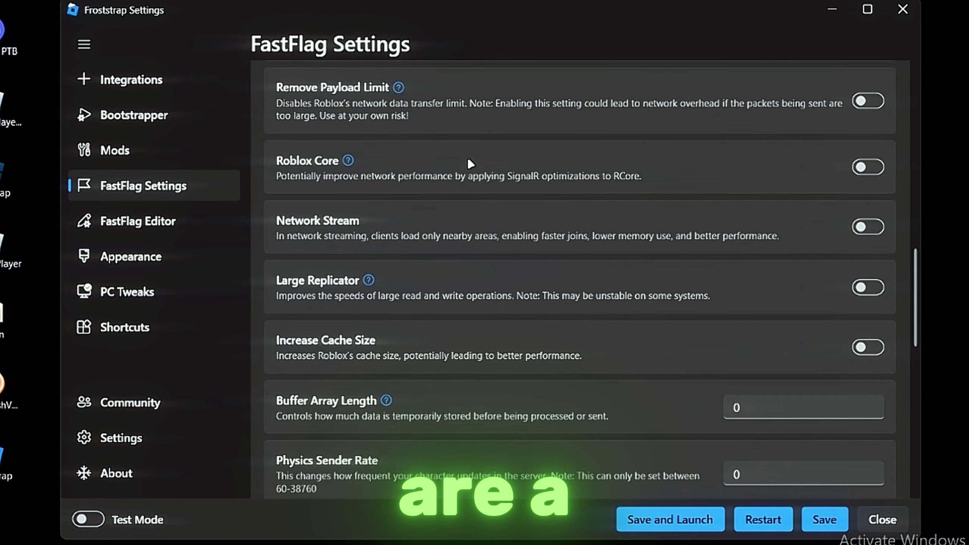
{"action": "scroll", "coordinate": [488, 366], "scroll_direction": "down", "scroll_amount": 5}
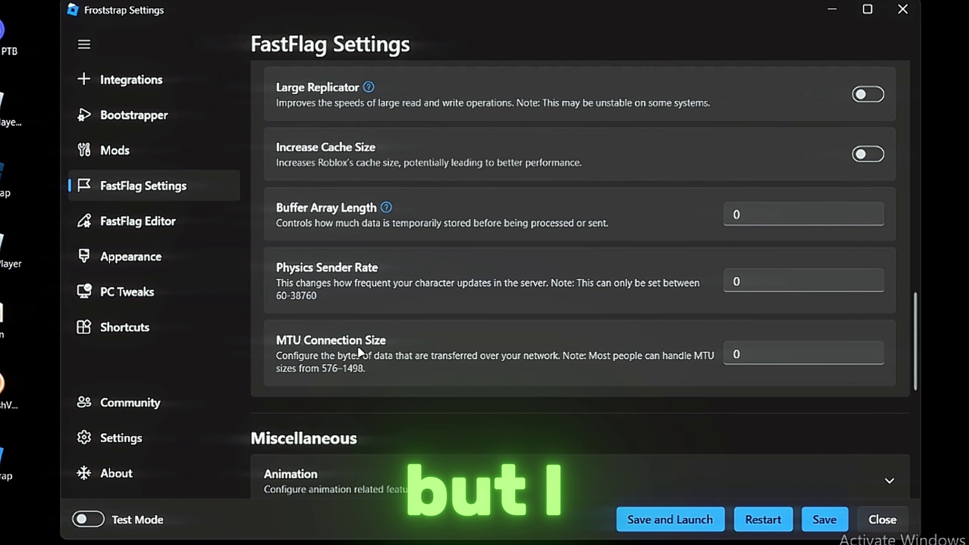
{"action": "left_click", "coordinate": [758, 360]}
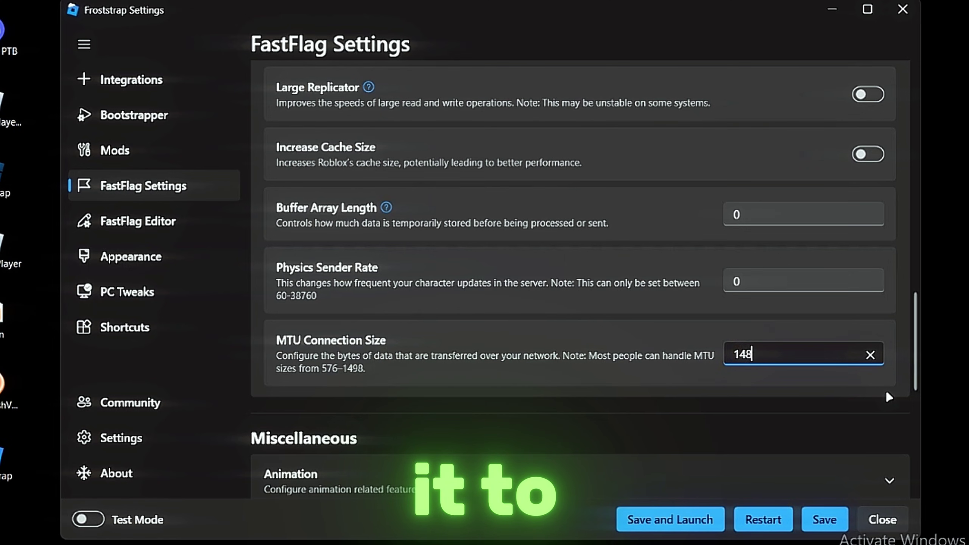
{"action": "scroll", "coordinate": [818, 335], "scroll_direction": "up", "scroll_amount": 10}
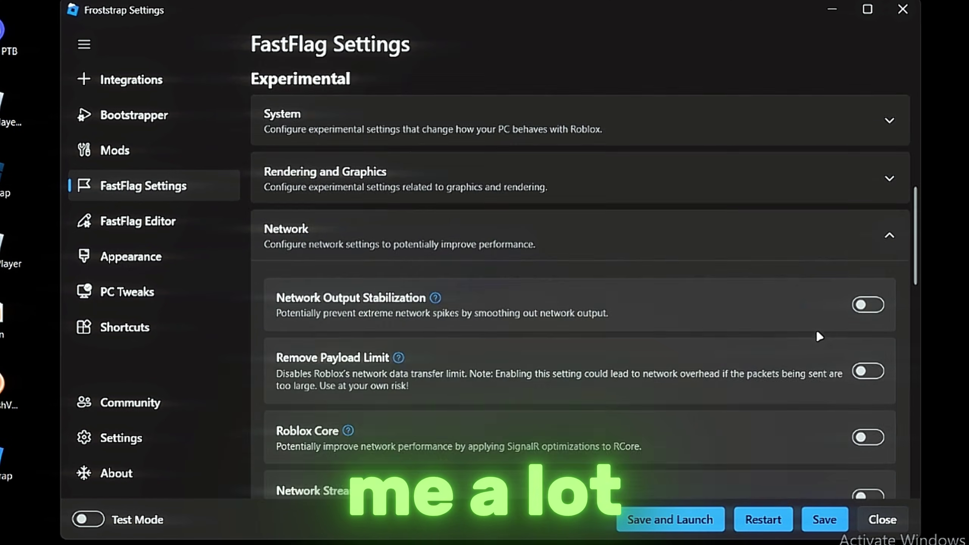
Collapse the Network group and expand the Miscellaneous FastFlag options
{"action": "left_click", "coordinate": [897, 324]}
{"action": "scroll", "coordinate": [666, 359], "scroll_direction": "down", "scroll_amount": 5}
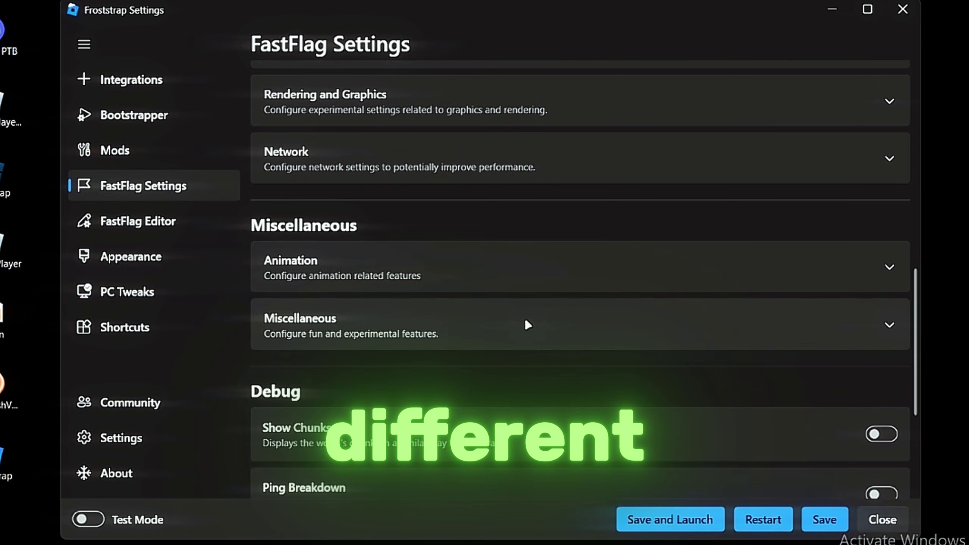
{"action": "scroll", "coordinate": [457, 218], "scroll_direction": "up", "scroll_amount": 1}
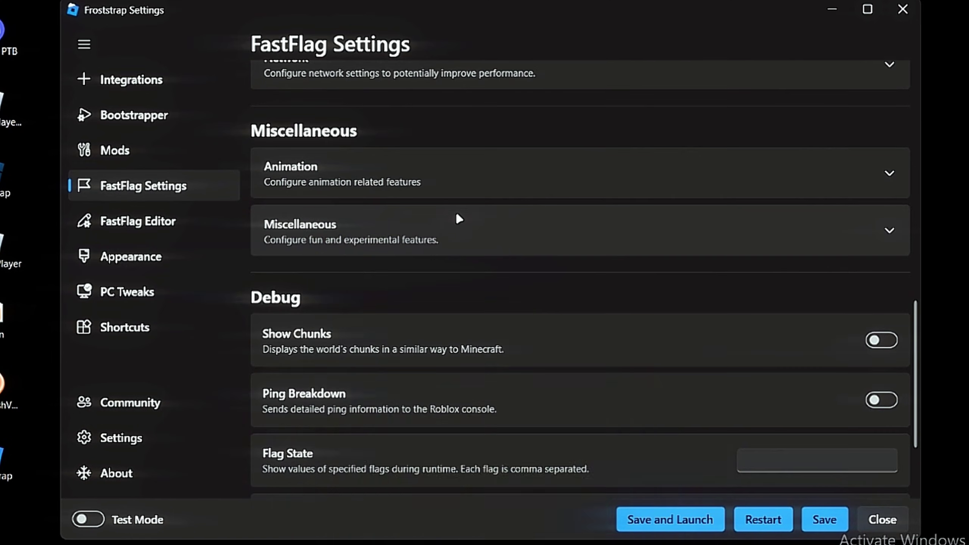
{"action": "left_click", "coordinate": [471, 250]}
{"action": "scroll", "coordinate": [498, 253], "scroll_direction": "up", "scroll_amount": 8}
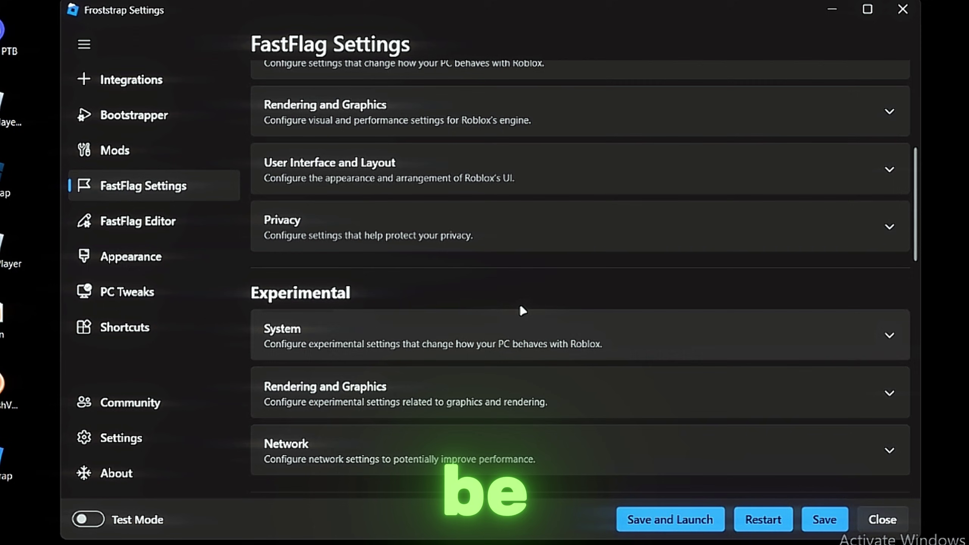
{"action": "scroll", "coordinate": [450, 335], "scroll_direction": "up", "scroll_amount": 3}
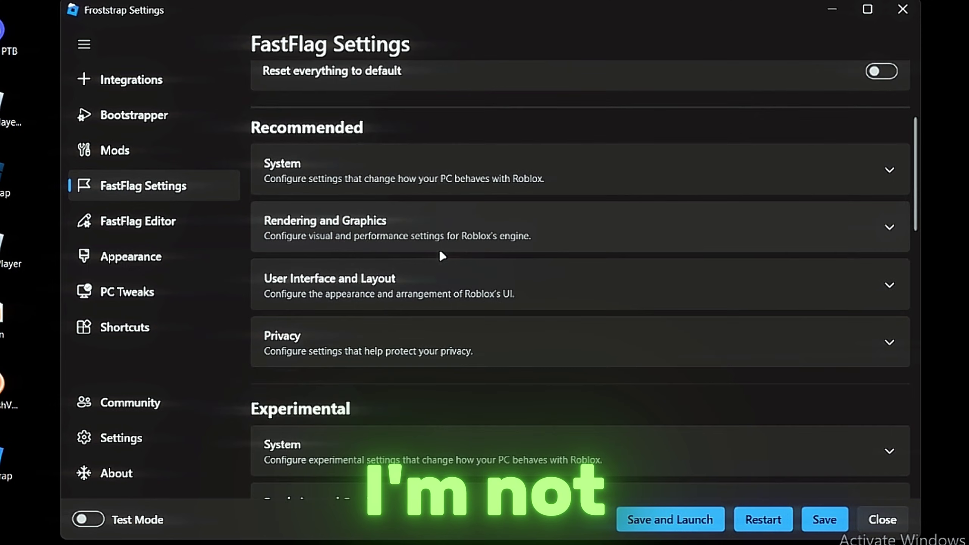
{"action": "scroll", "coordinate": [444, 255], "scroll_direction": "down", "scroll_amount": 5}
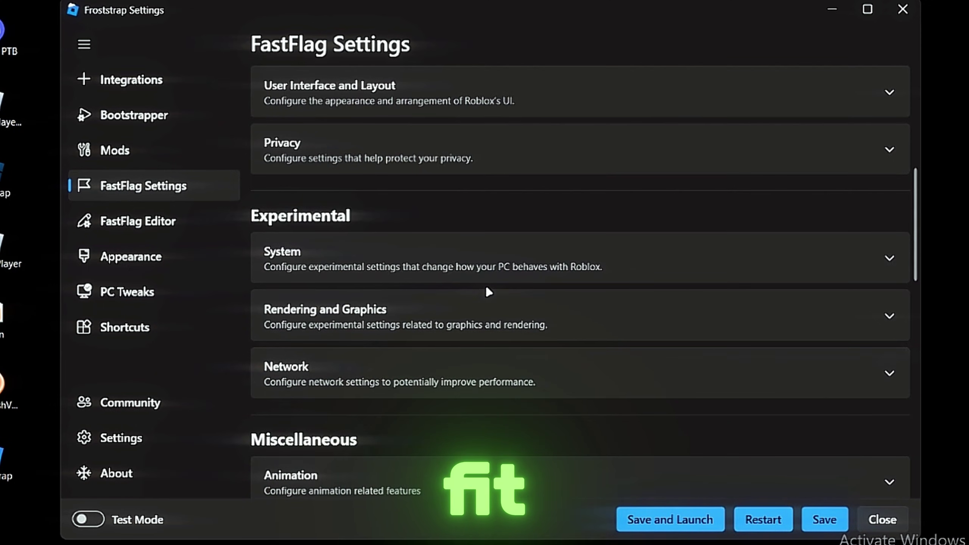
{"action": "scroll", "coordinate": [495, 286], "scroll_direction": "down", "scroll_amount": 10}
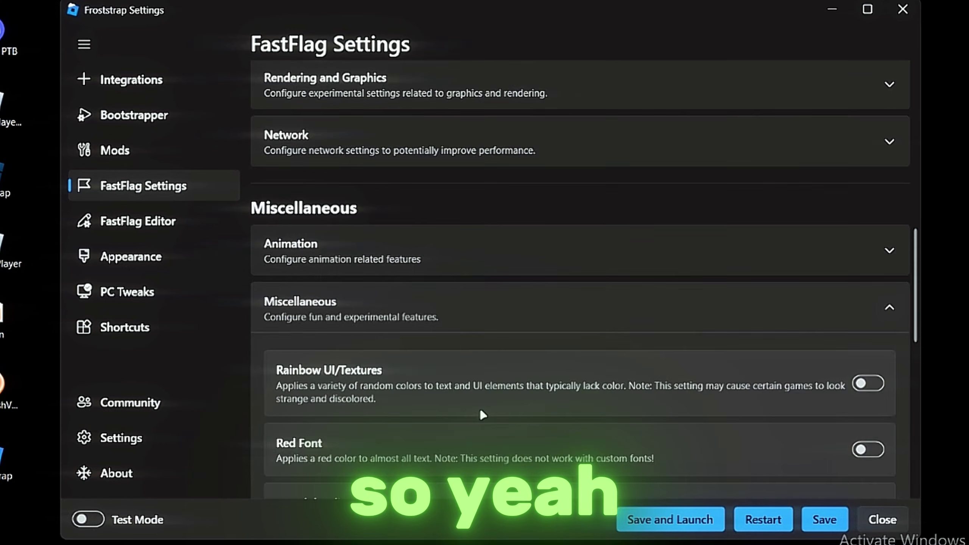
{"action": "scroll", "coordinate": [511, 187], "scroll_direction": "up", "scroll_amount": 1}
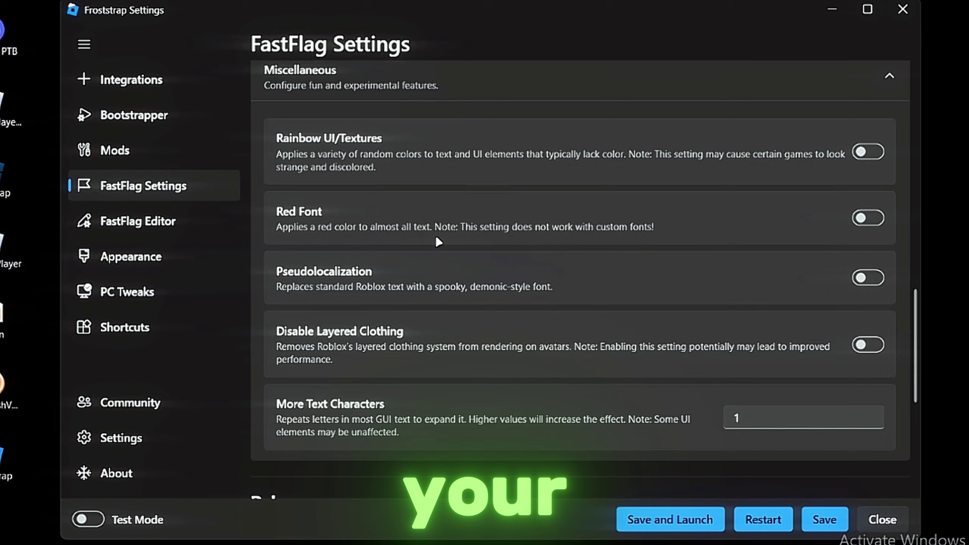
{"action": "scroll", "coordinate": [433, 254], "scroll_direction": "down", "scroll_amount": 4}
Set More Text Characters to 4 and check it in the FastFlag Editor
{"action": "left_click", "coordinate": [774, 260]}
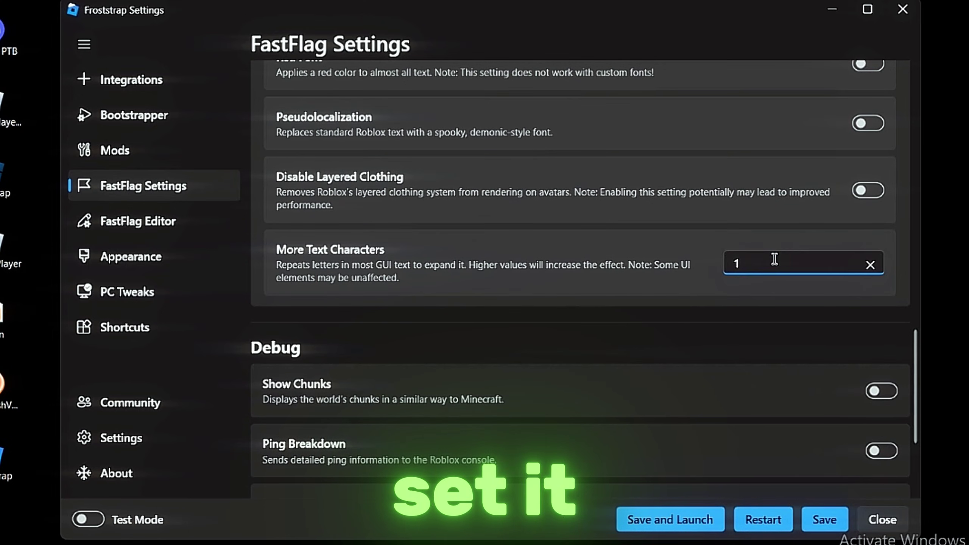
{"action": "type", "text": "4"}
{"action": "scroll", "coordinate": [697, 300], "scroll_direction": "up", "scroll_amount": 6}
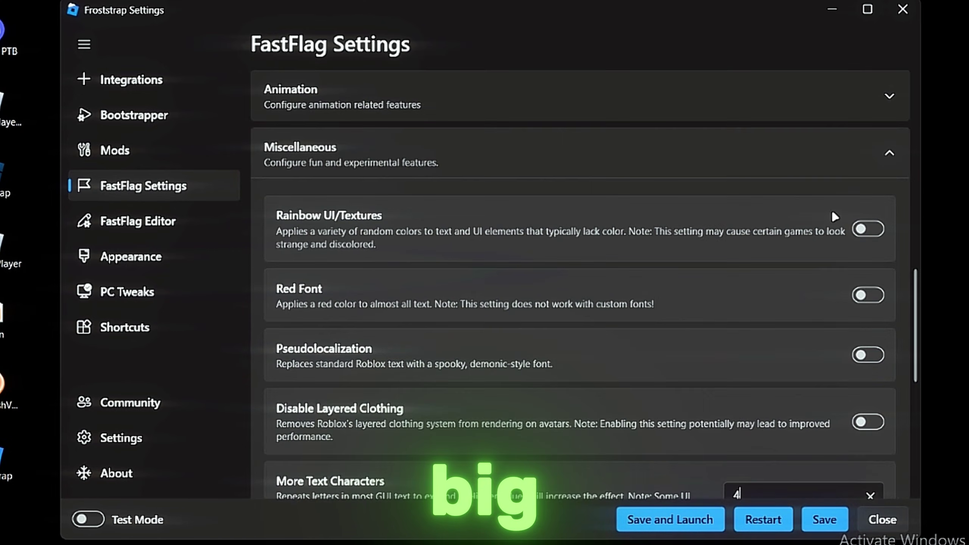
{"action": "left_click", "coordinate": [137, 221]}
Scroll through the FastFlag Editor flag list, then move to the Appearance page
{"action": "scroll", "coordinate": [397, 353], "scroll_direction": "down", "scroll_amount": 5}
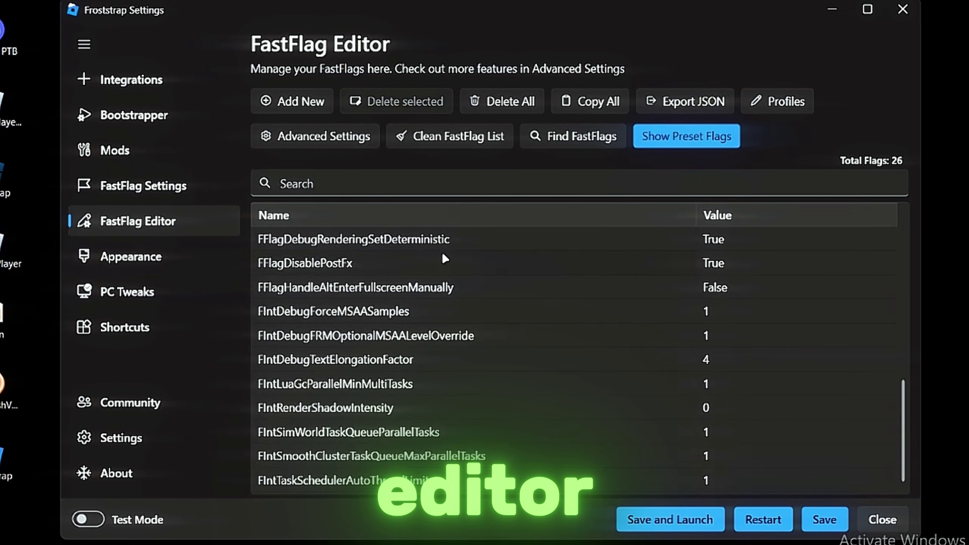
{"action": "scroll", "coordinate": [396, 353], "scroll_direction": "up", "scroll_amount": 3}
{"action": "scroll", "coordinate": [396, 353], "scroll_direction": "down", "scroll_amount": 4}
{"action": "left_click_drag", "start_coordinate": [392, 492], "coordinate": [464, 234]}
{"action": "left_click", "coordinate": [198, 253]}
{"action": "left_click", "coordinate": [207, 232]}
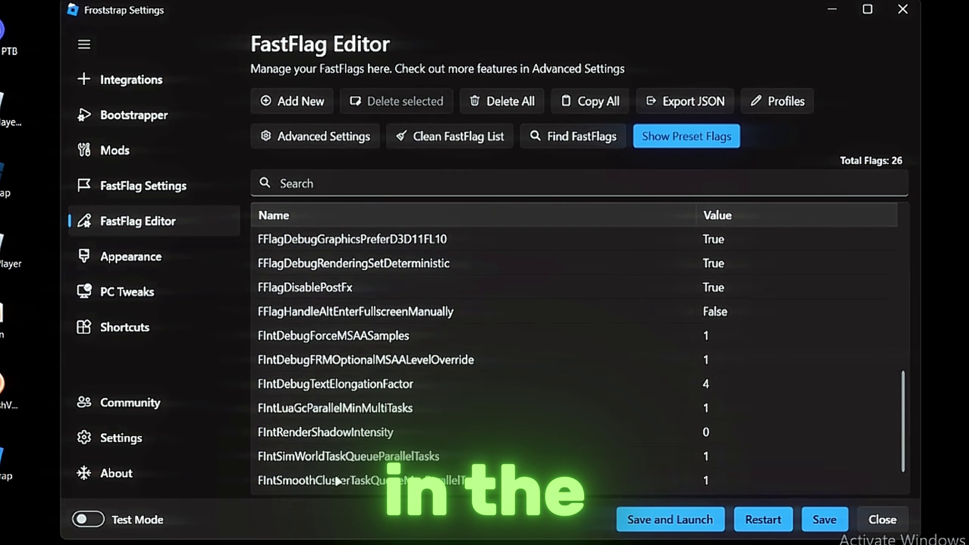
{"action": "left_click", "coordinate": [152, 257]}
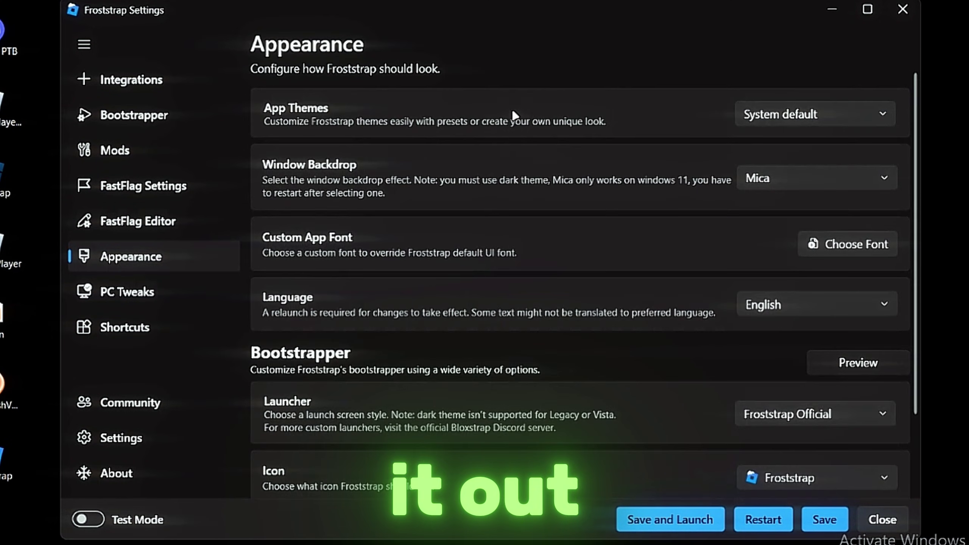
Set the app theme to Dark and window backdrop to Aero, dismissing the restart prompt
{"action": "left_click", "coordinate": [857, 114]}
{"action": "left_click", "coordinate": [825, 182]}
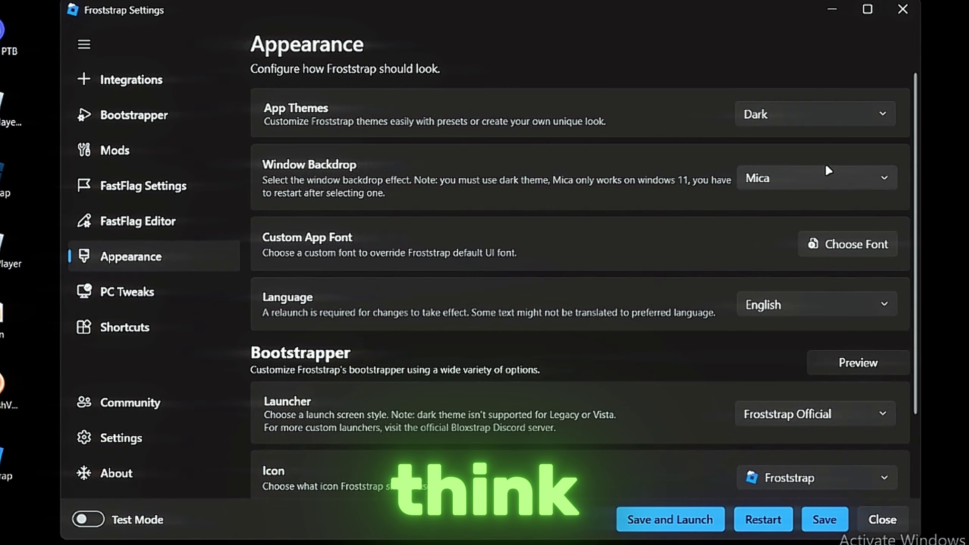
{"action": "left_click", "coordinate": [838, 190]}
{"action": "left_click", "coordinate": [794, 208]}
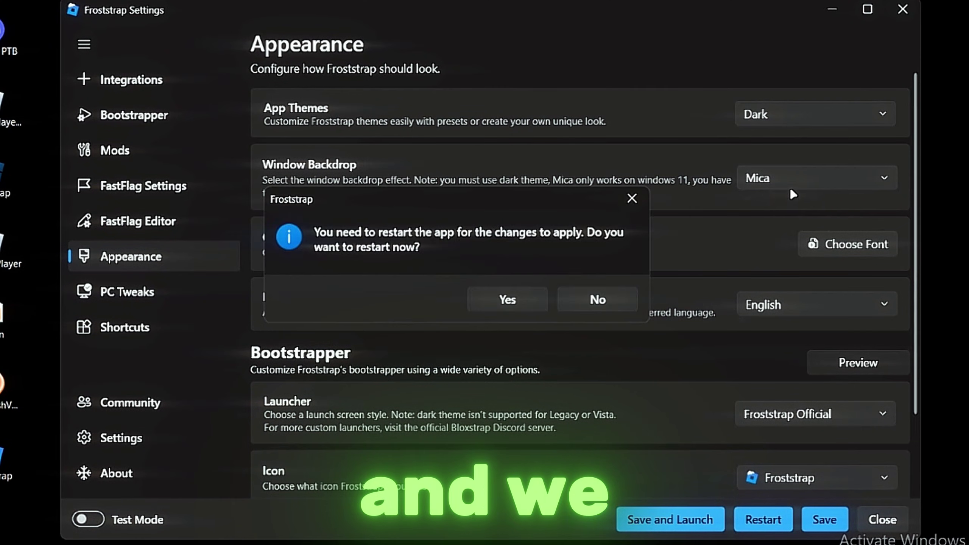
{"action": "left_click", "coordinate": [647, 202]}
{"action": "scroll", "coordinate": [728, 273], "scroll_direction": "down", "scroll_amount": 2}
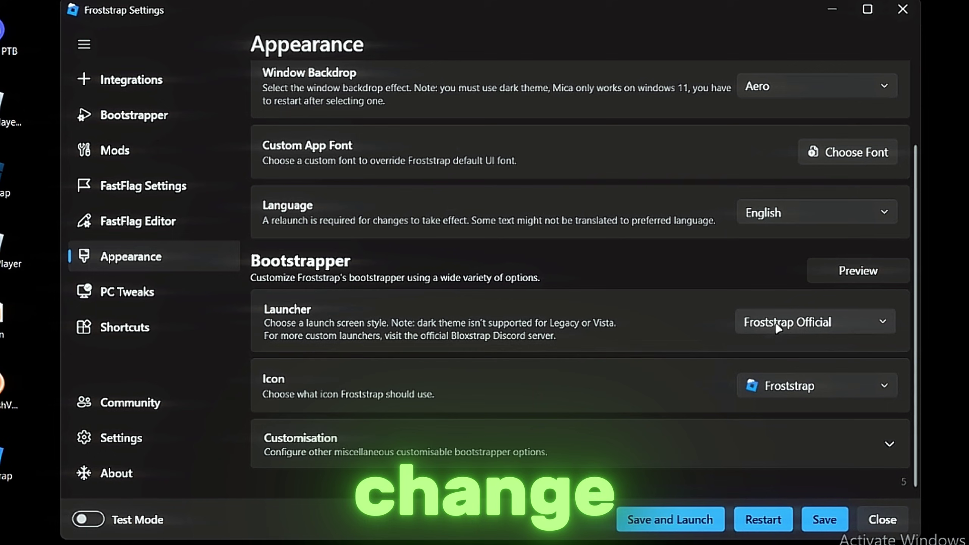
{"action": "left_click", "coordinate": [166, 291]}
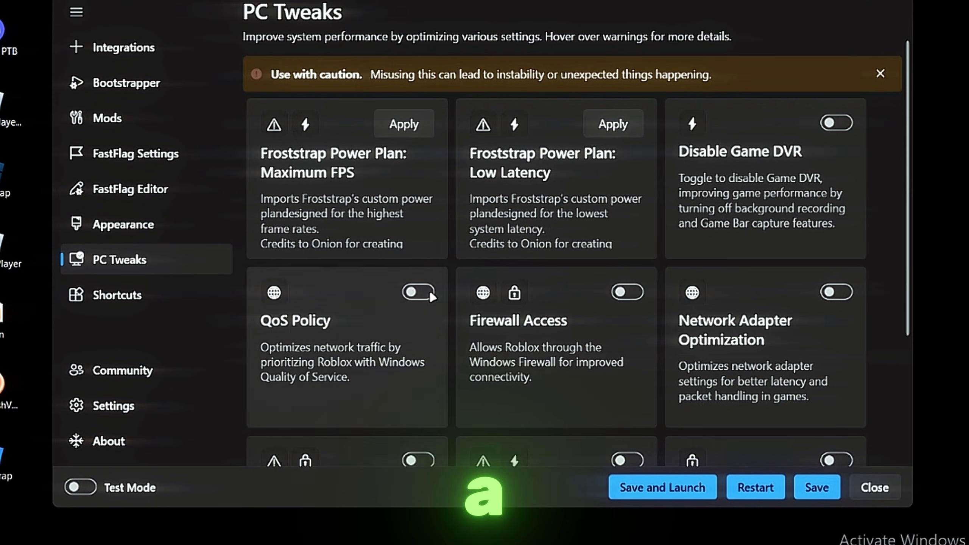
View the Shortcuts page and open About Froststrap showing Version 1.2.3.2 details
{"action": "scroll", "coordinate": [438, 250], "scroll_direction": "down", "scroll_amount": 3}
{"action": "scroll", "coordinate": [437, 250], "scroll_direction": "up", "scroll_amount": 3}
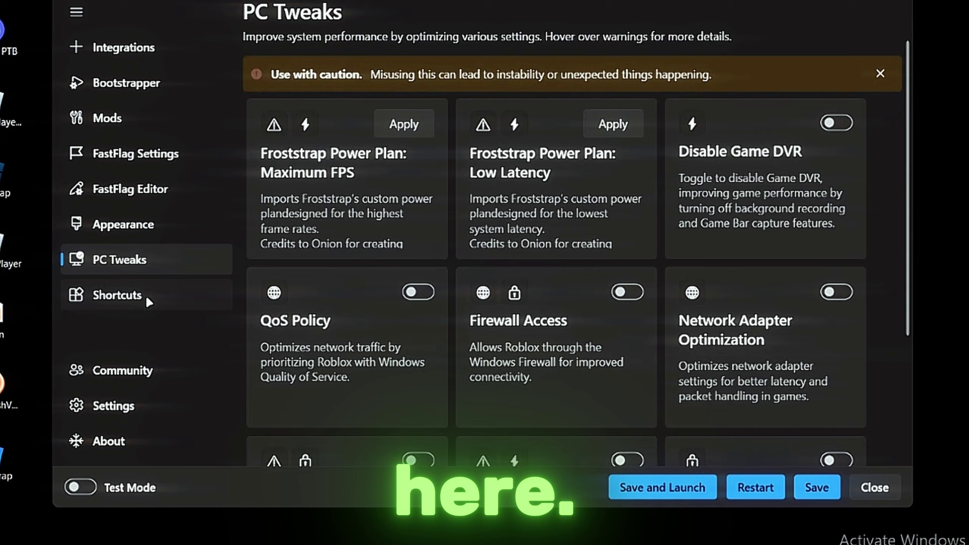
{"action": "left_click", "coordinate": [153, 297]}
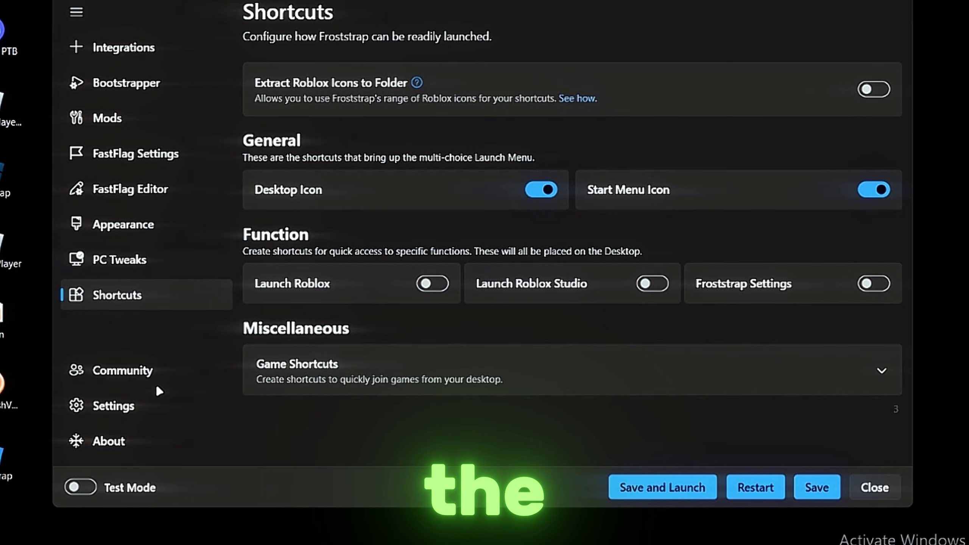
{"action": "left_click", "coordinate": [164, 440]}
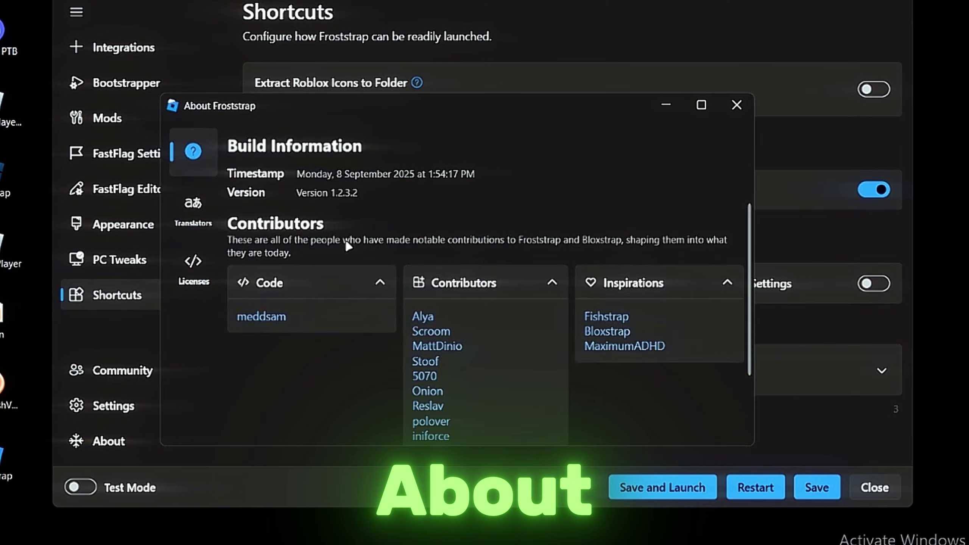